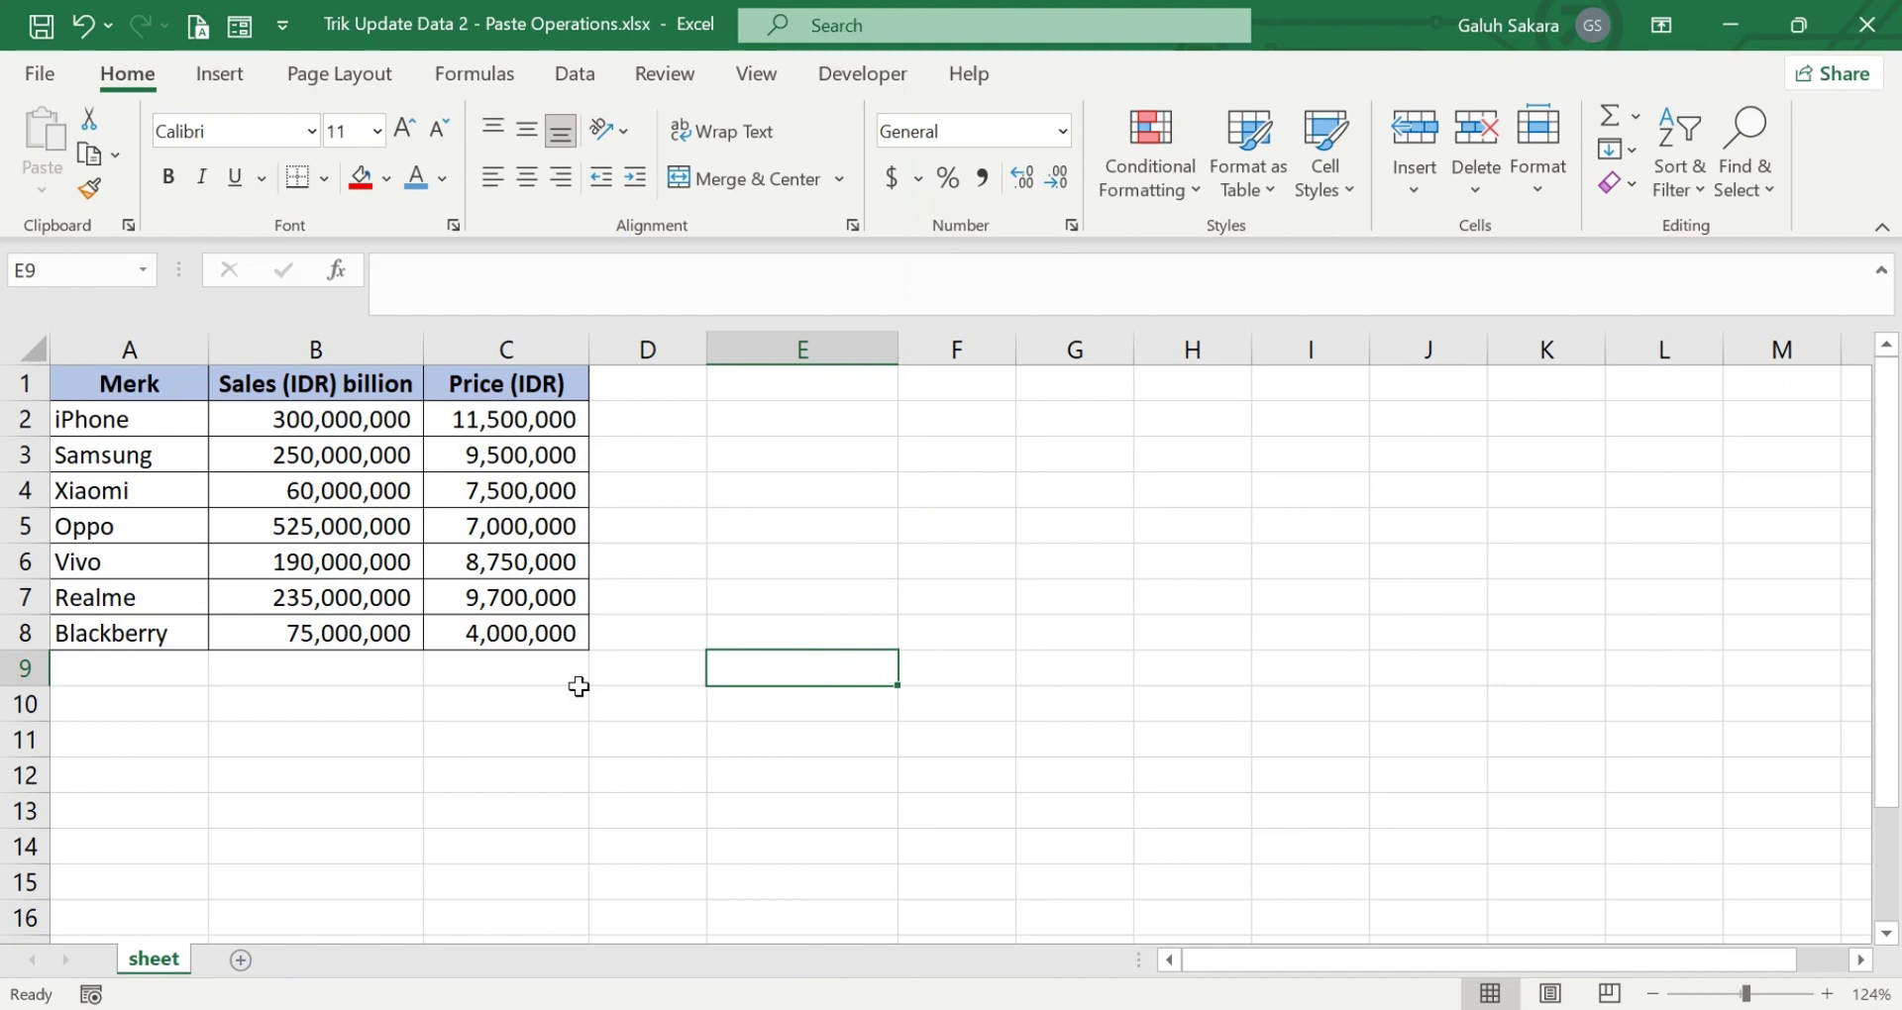
# - Open the Protect Sheet dialog for the seven-brand sales table from the Review tab
pyautogui.click(321, 714)
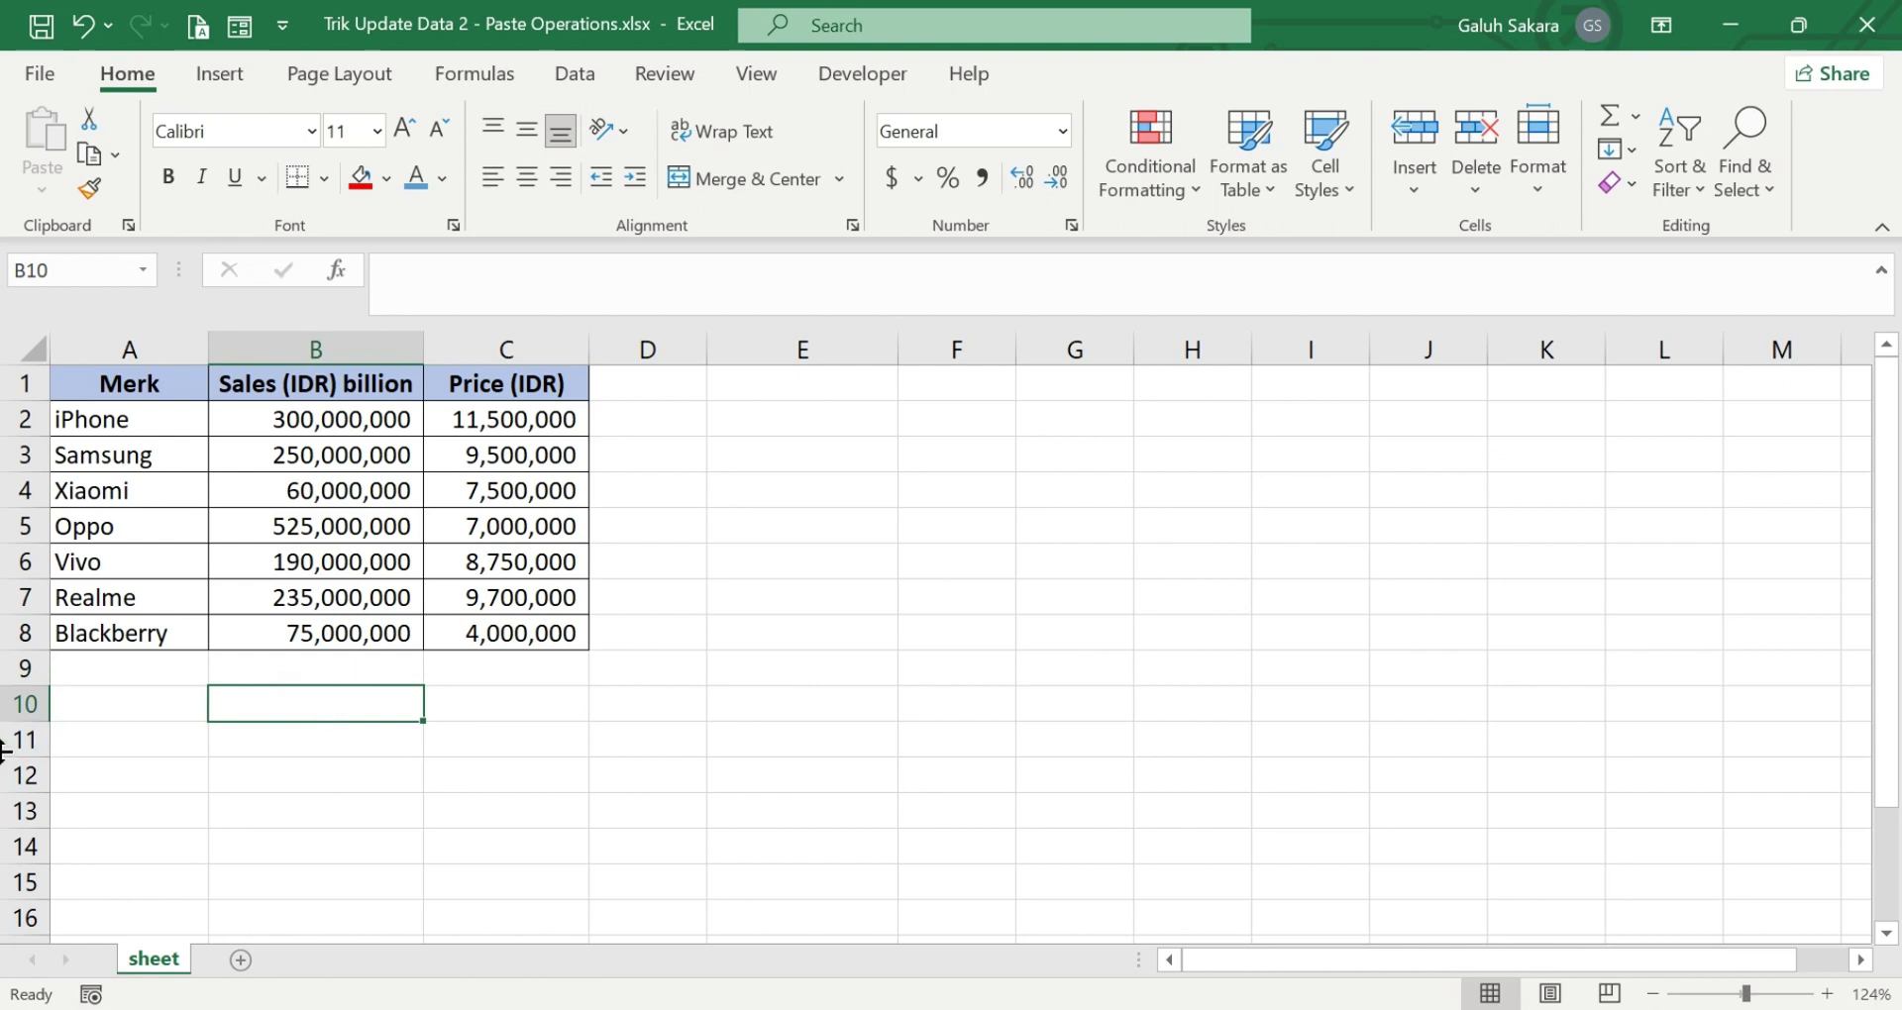
pyautogui.moveTo(175, 393); pyautogui.dragTo(536, 630)
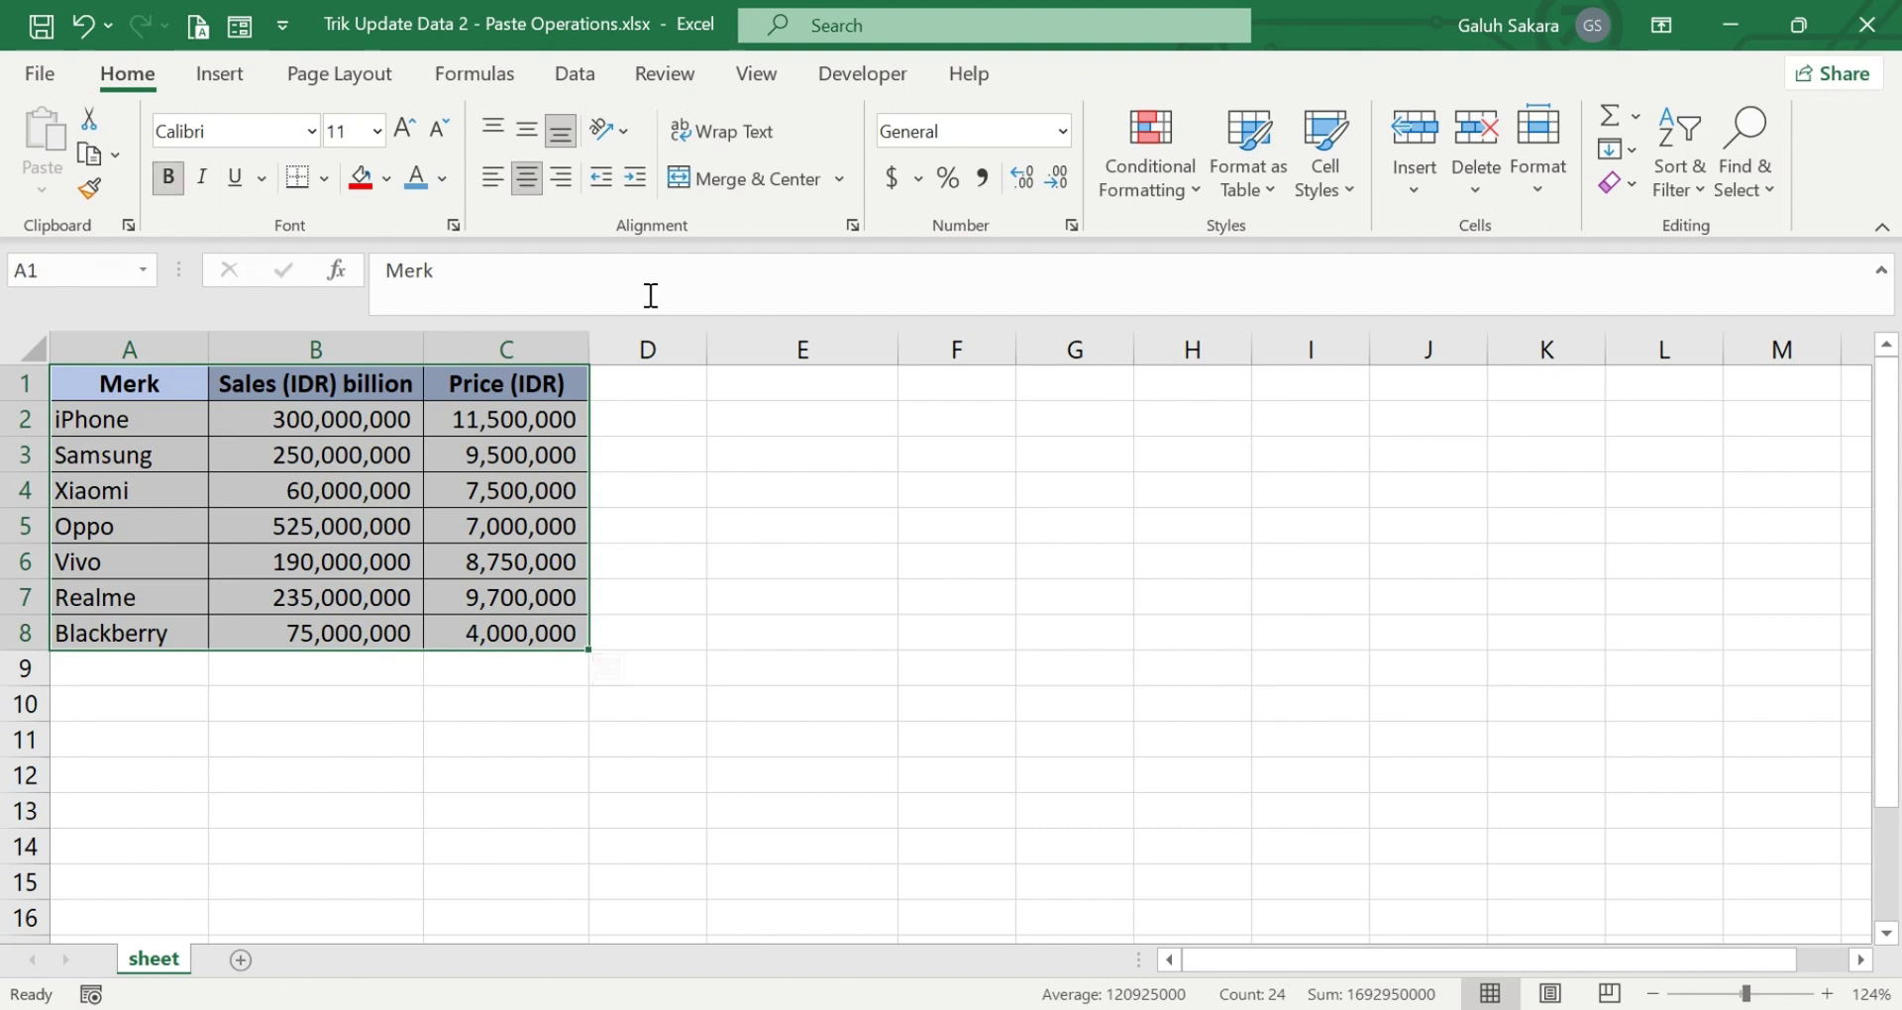
pyautogui.click(682, 86)
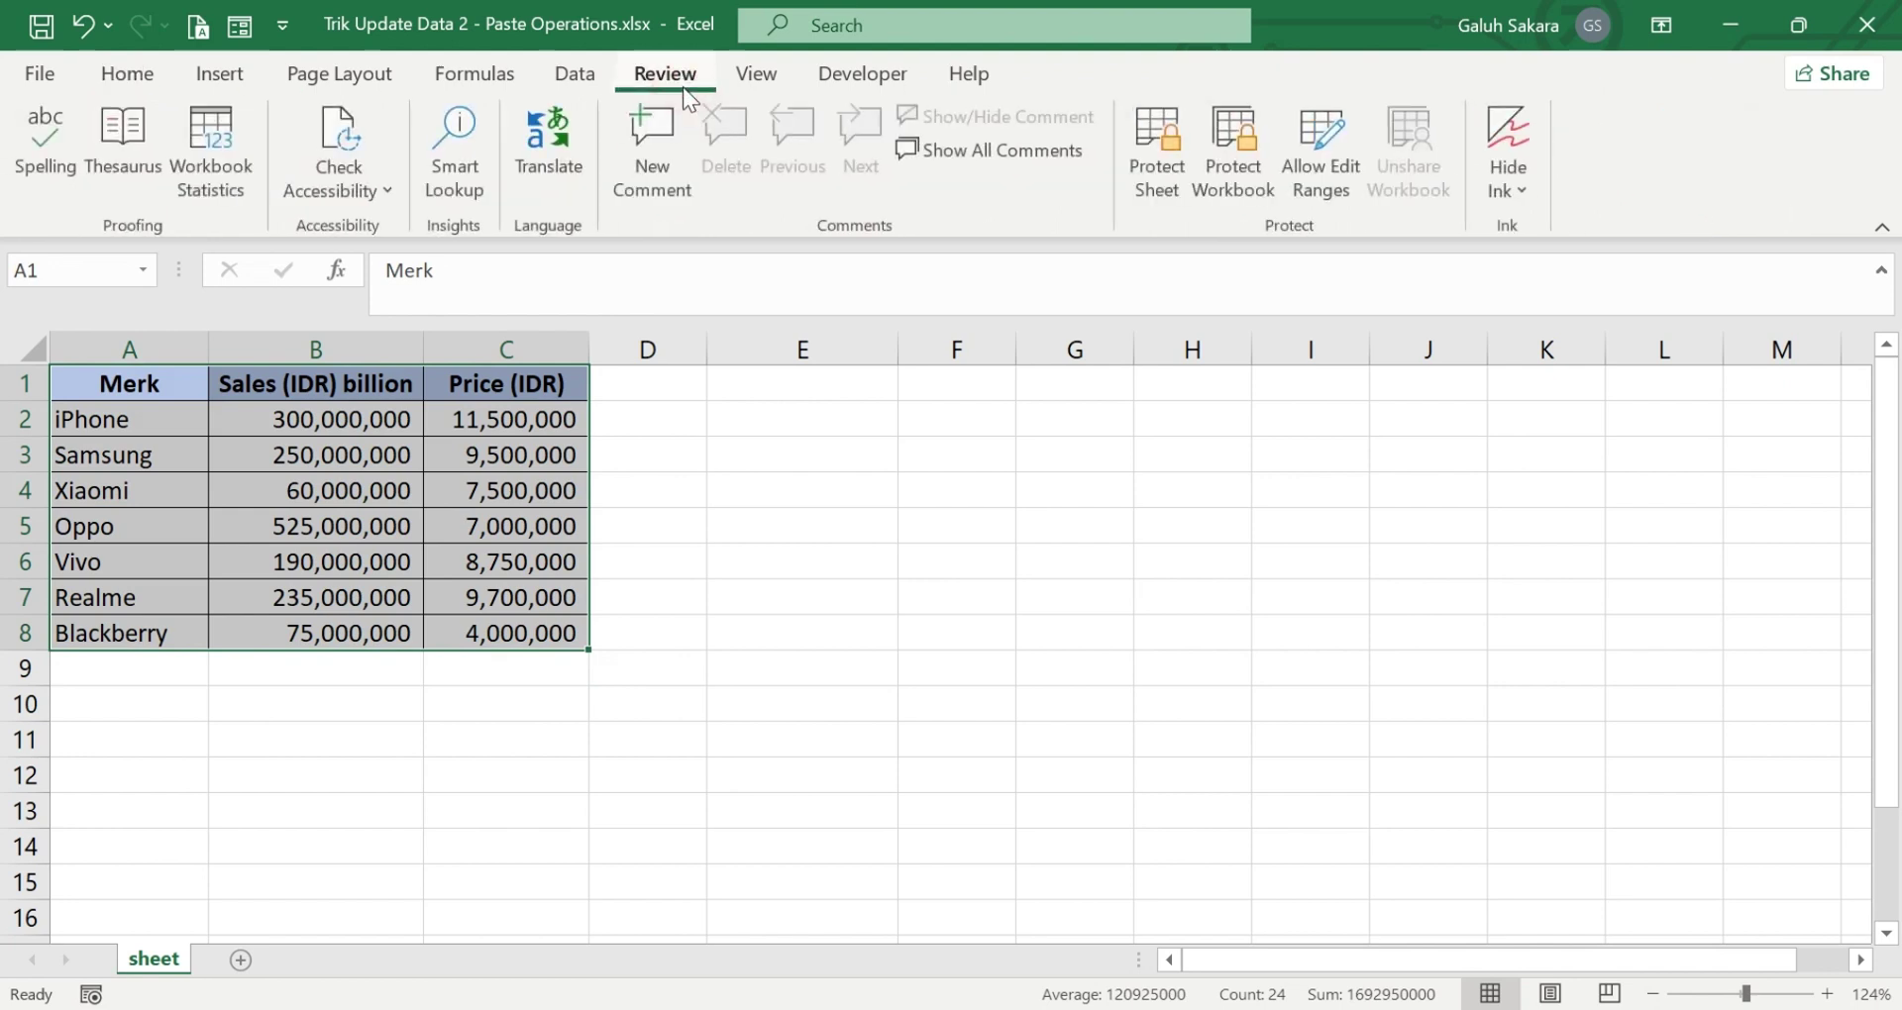
pyautogui.click(1030, 431)
pyautogui.click(1161, 159)
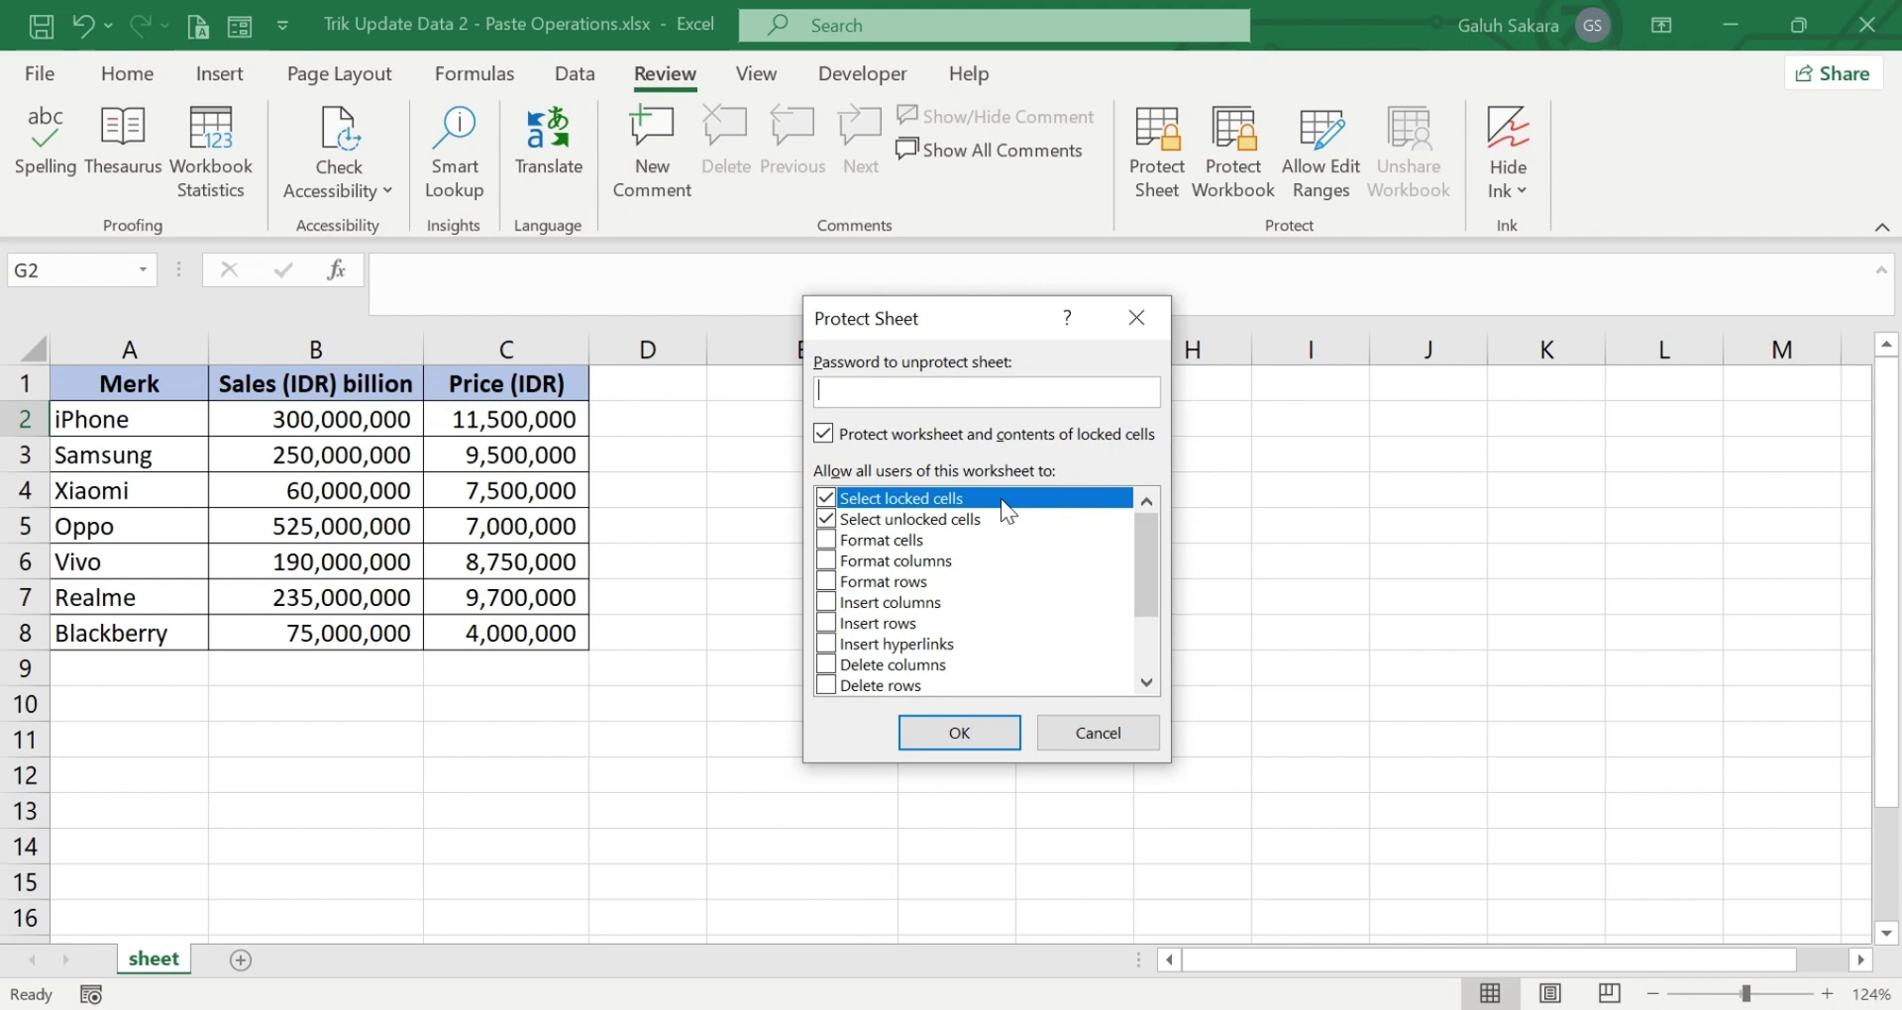
# - Enter and confirm a sheet password to lock the seven-brand sales table
pyautogui.write('1234')
pyautogui.click(957, 733)
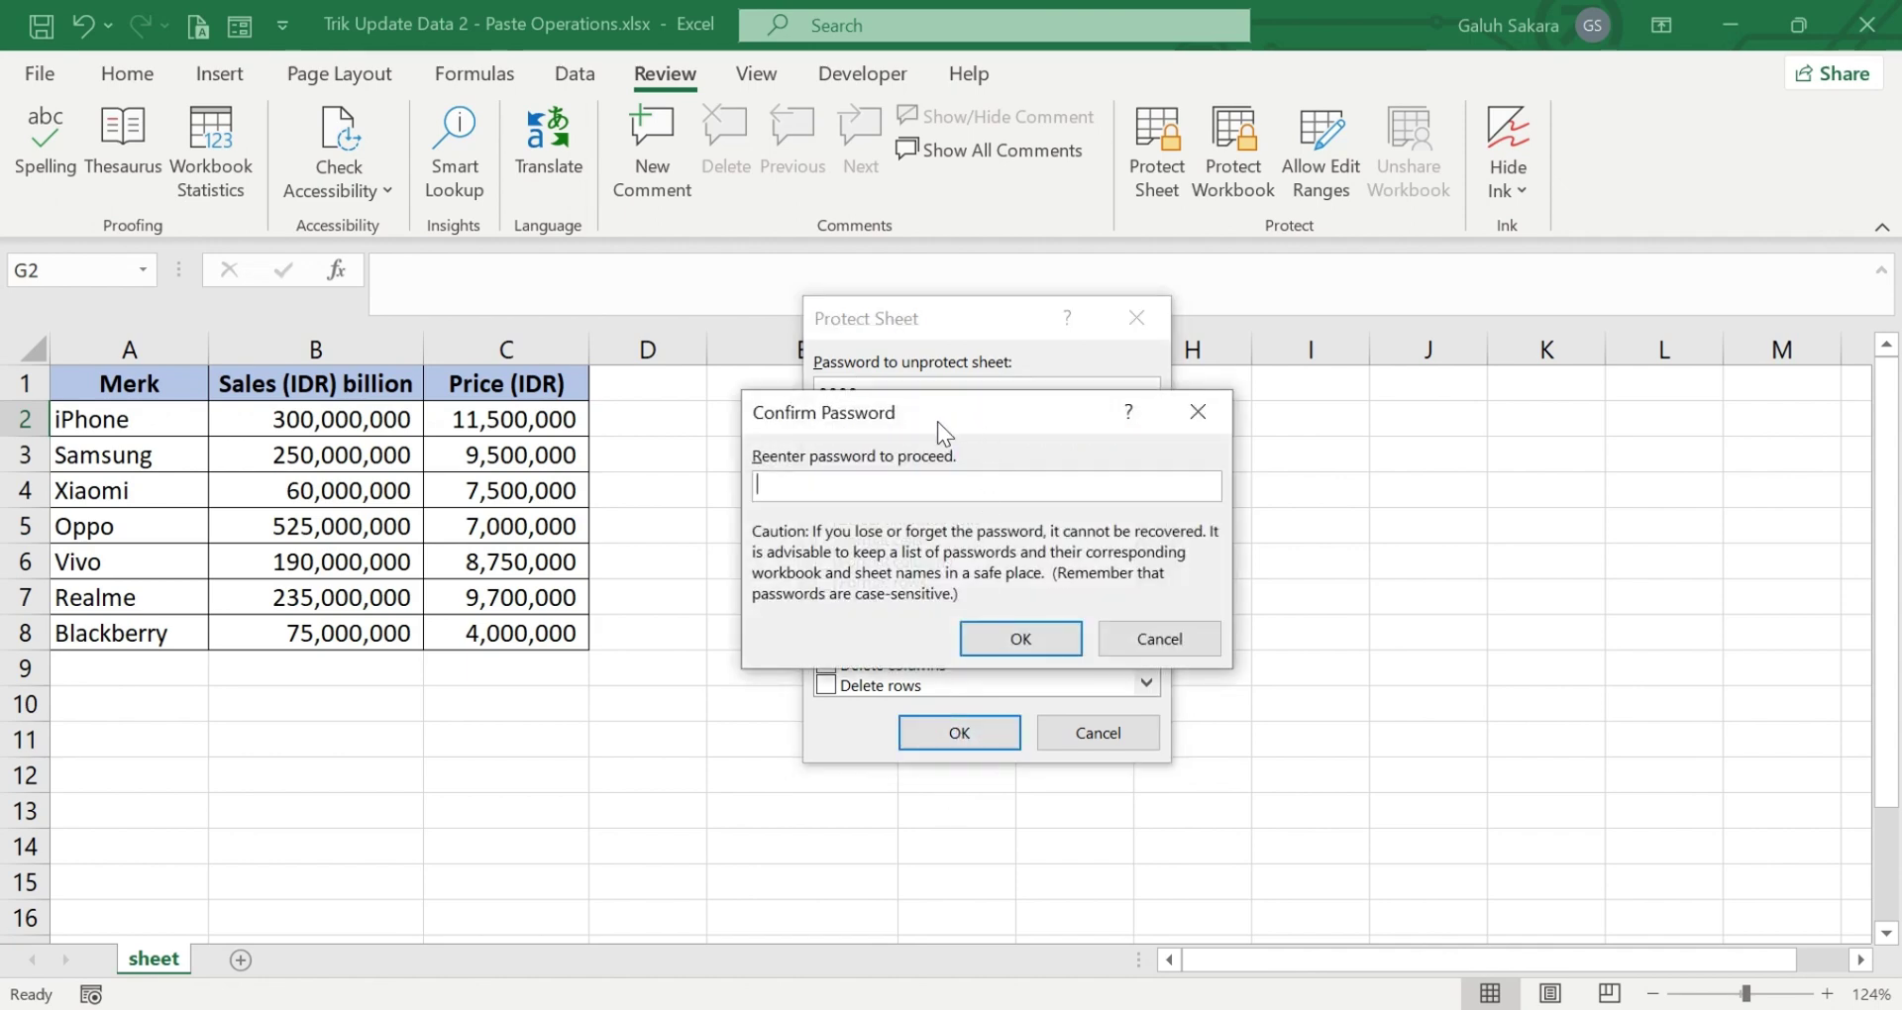
pyautogui.write('1234')
pyautogui.click(1030, 639)
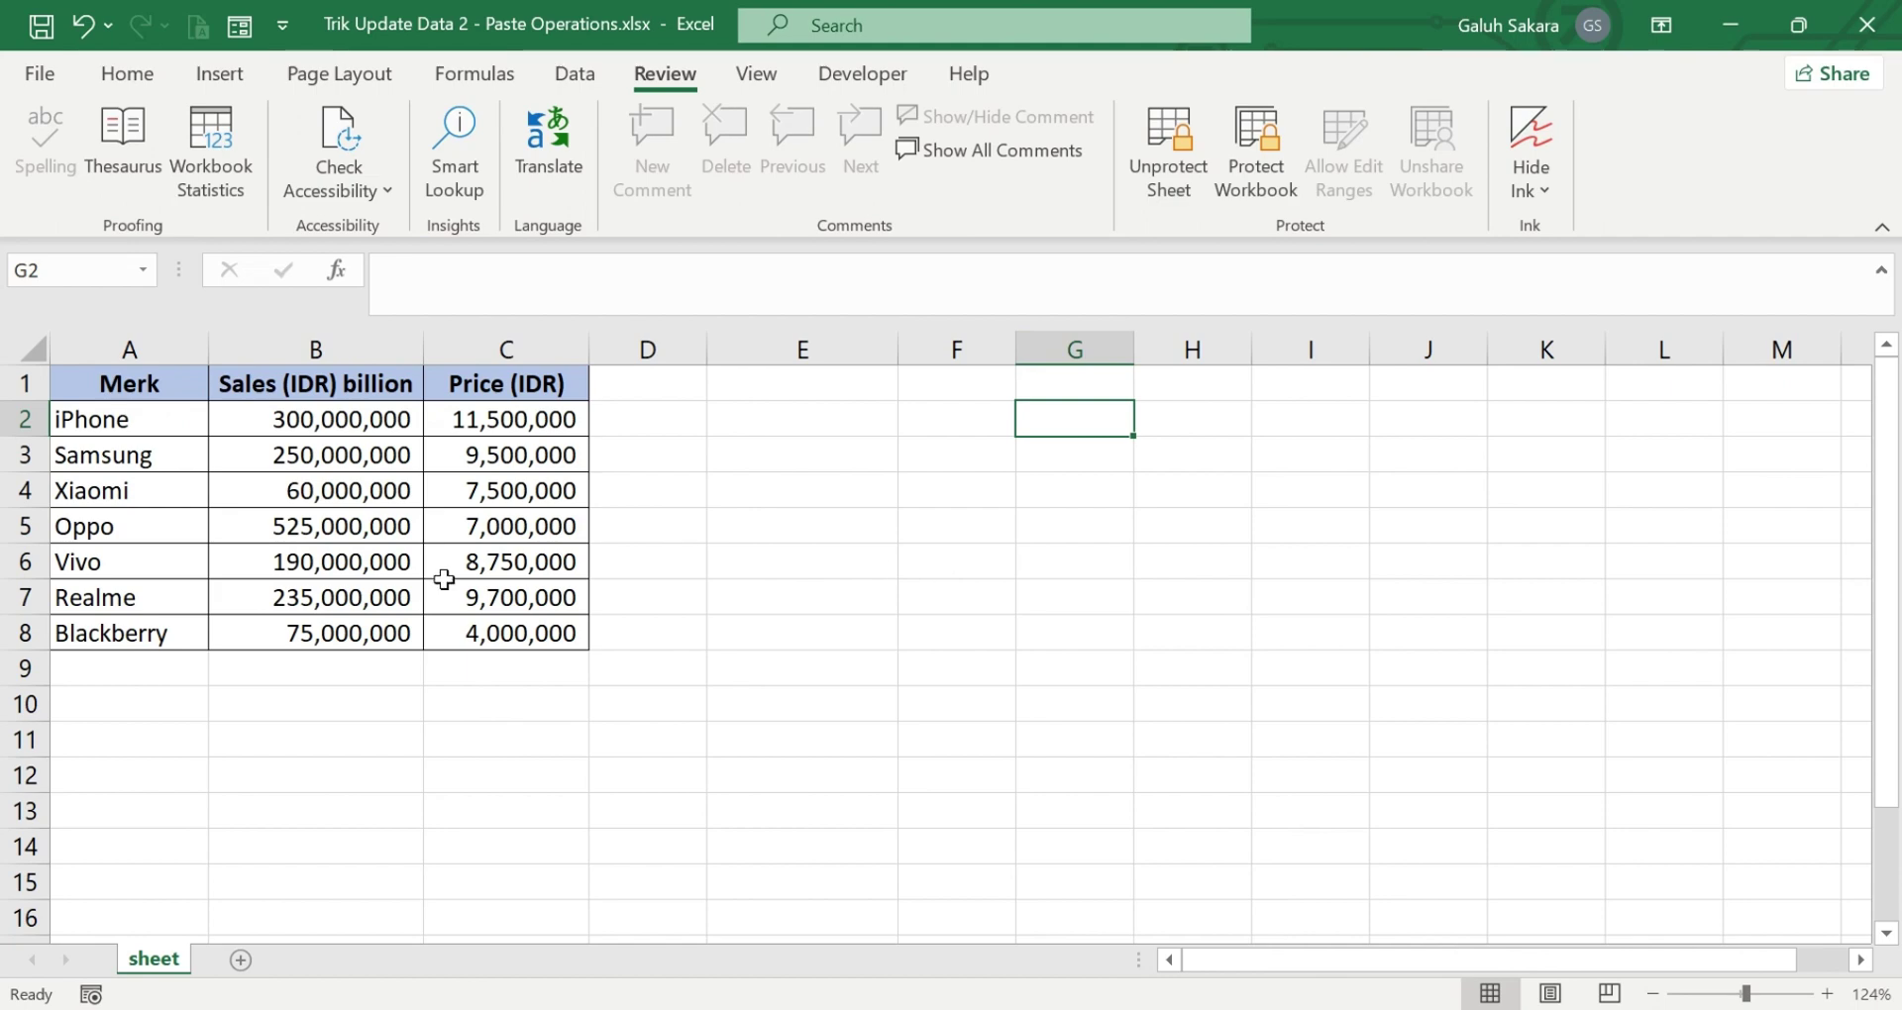
pyautogui.moveTo(133, 394); pyautogui.dragTo(522, 666)
pyautogui.click(683, 596)
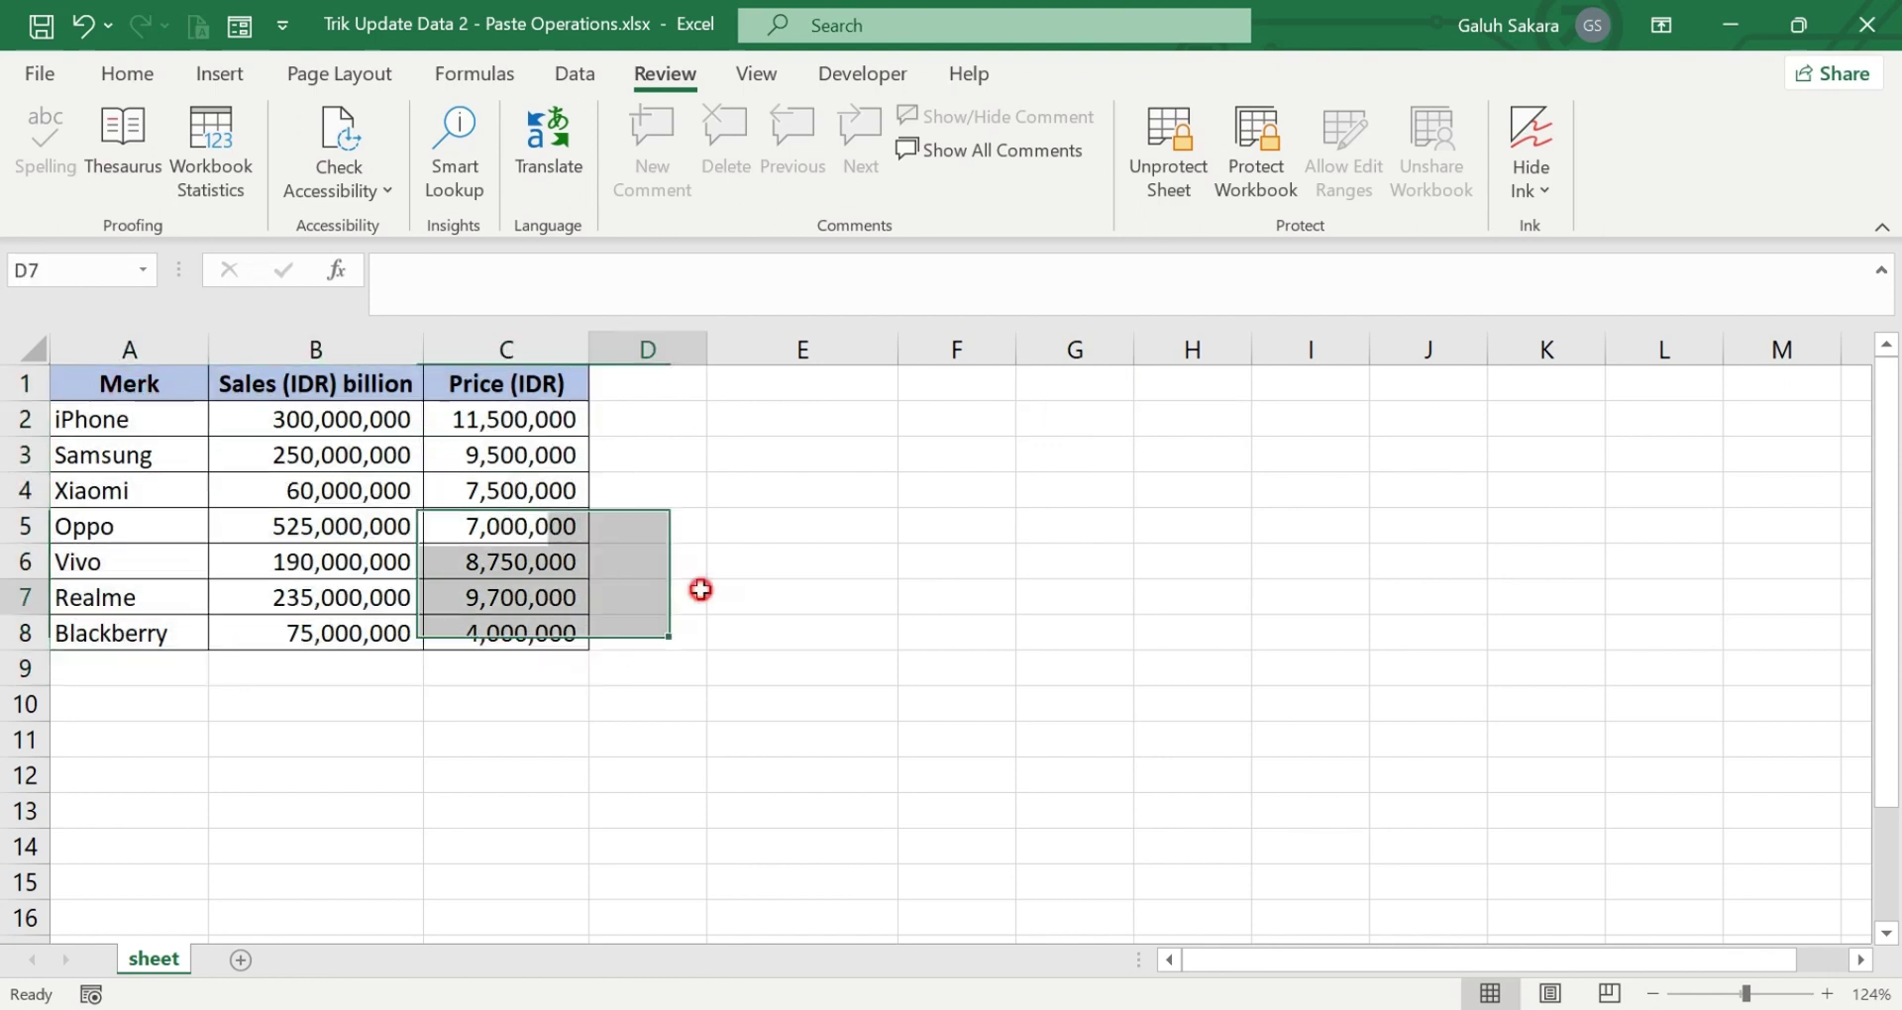
pyautogui.moveTo(535, 420); pyautogui.dragTo(550, 496)
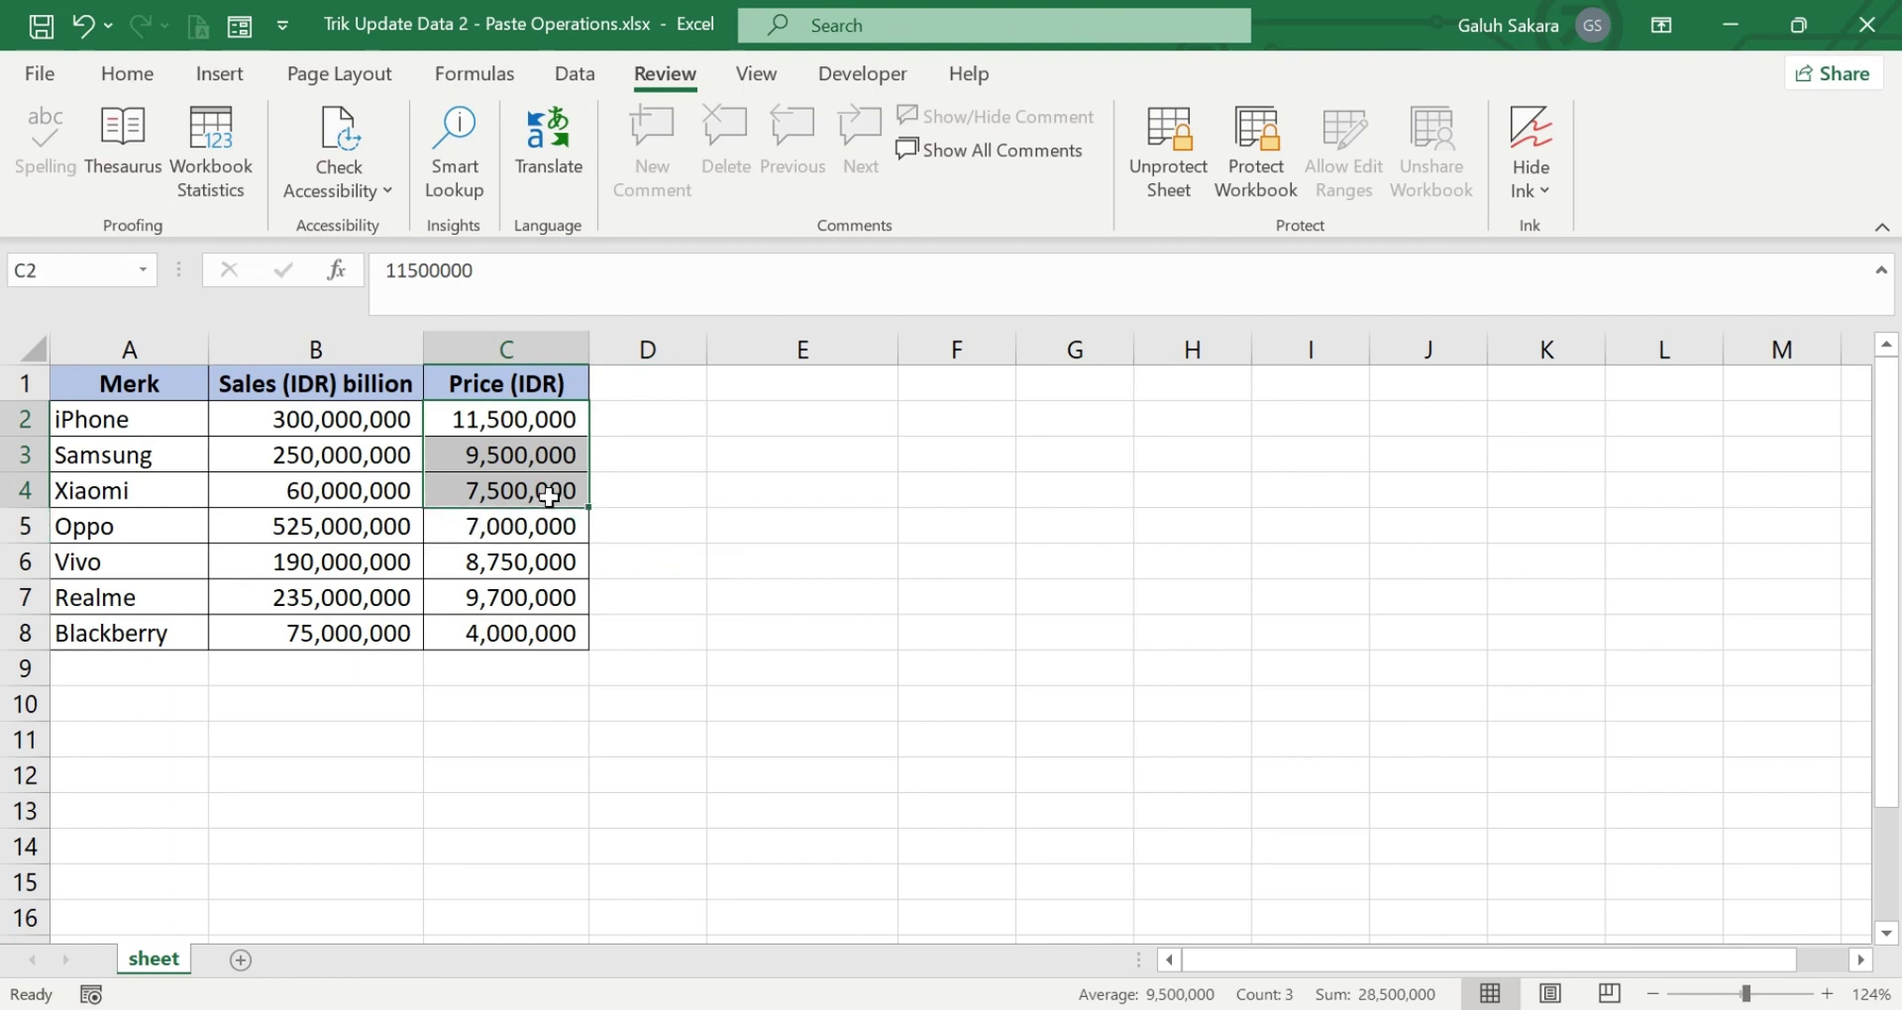
pyautogui.press('Delete')
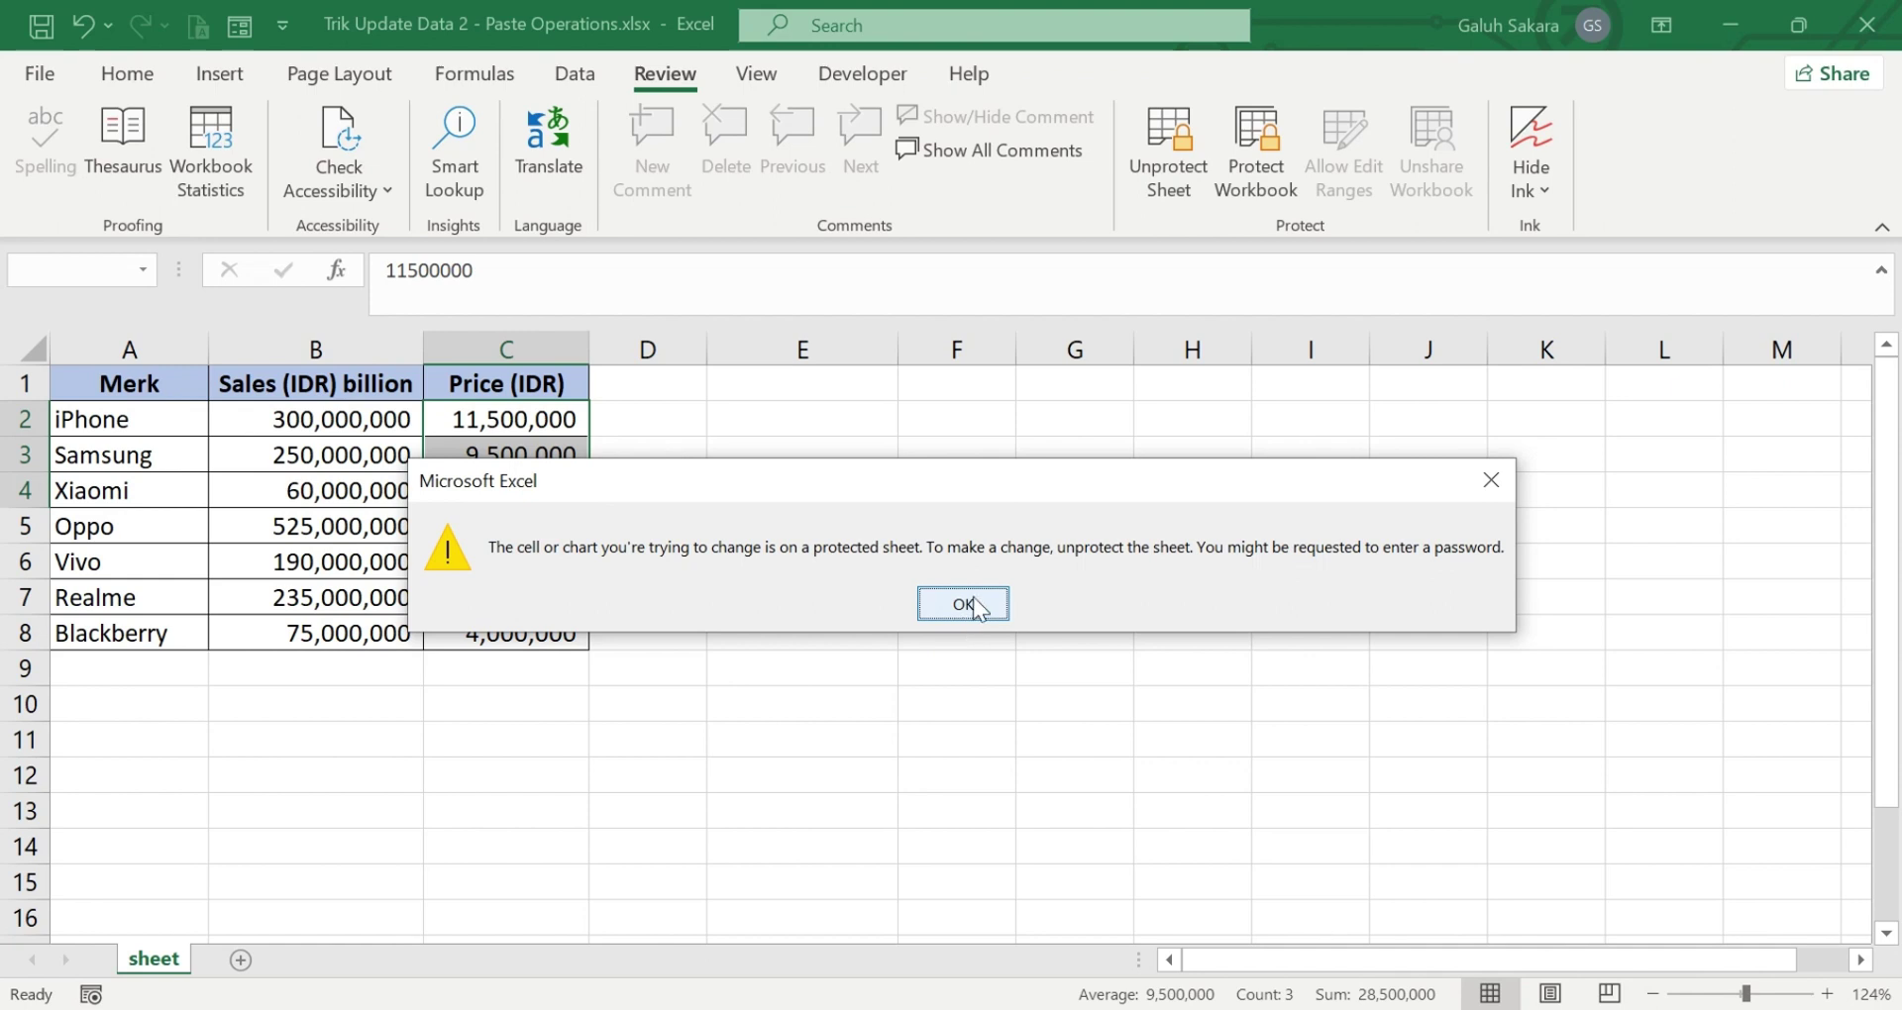
pyautogui.click(962, 604)
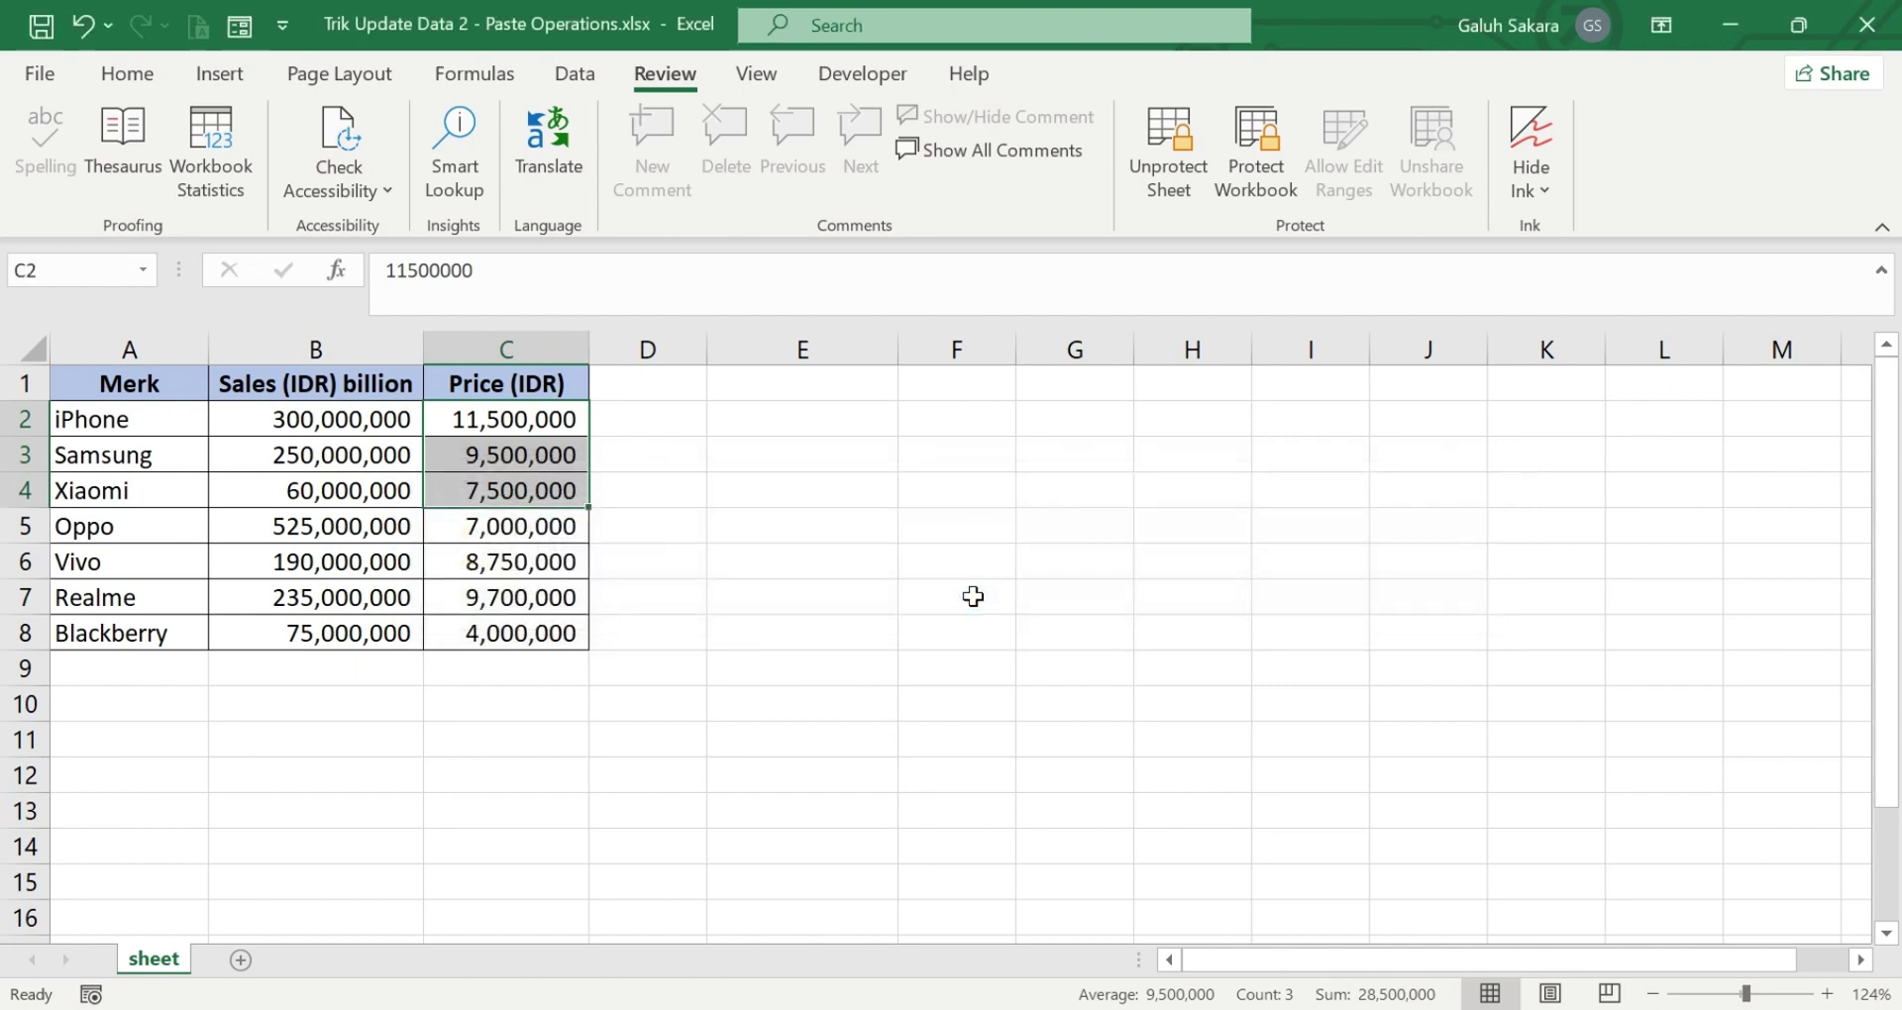
pyautogui.click(748, 658)
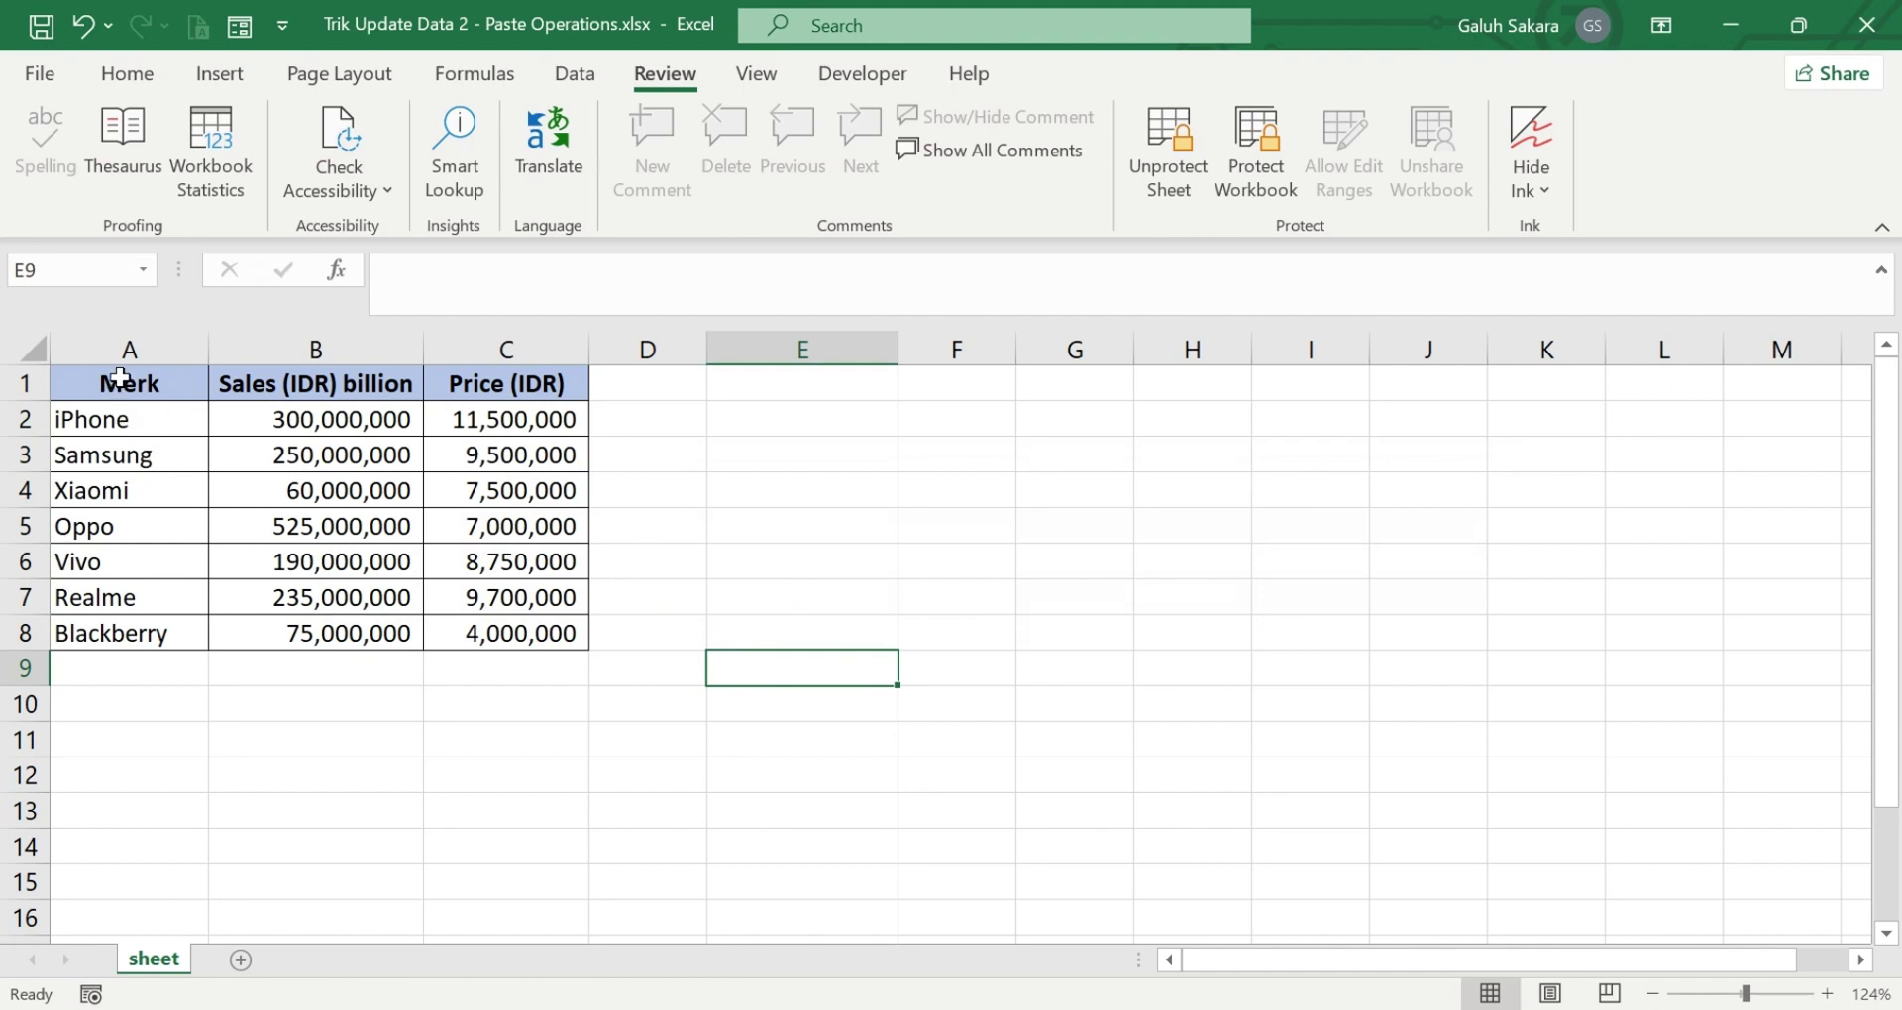
# - Copy the sales table A1:C8, try pasting it at A10, and dismiss the protection warning
pyautogui.moveTo(120, 377); pyautogui.dragTo(546, 639)
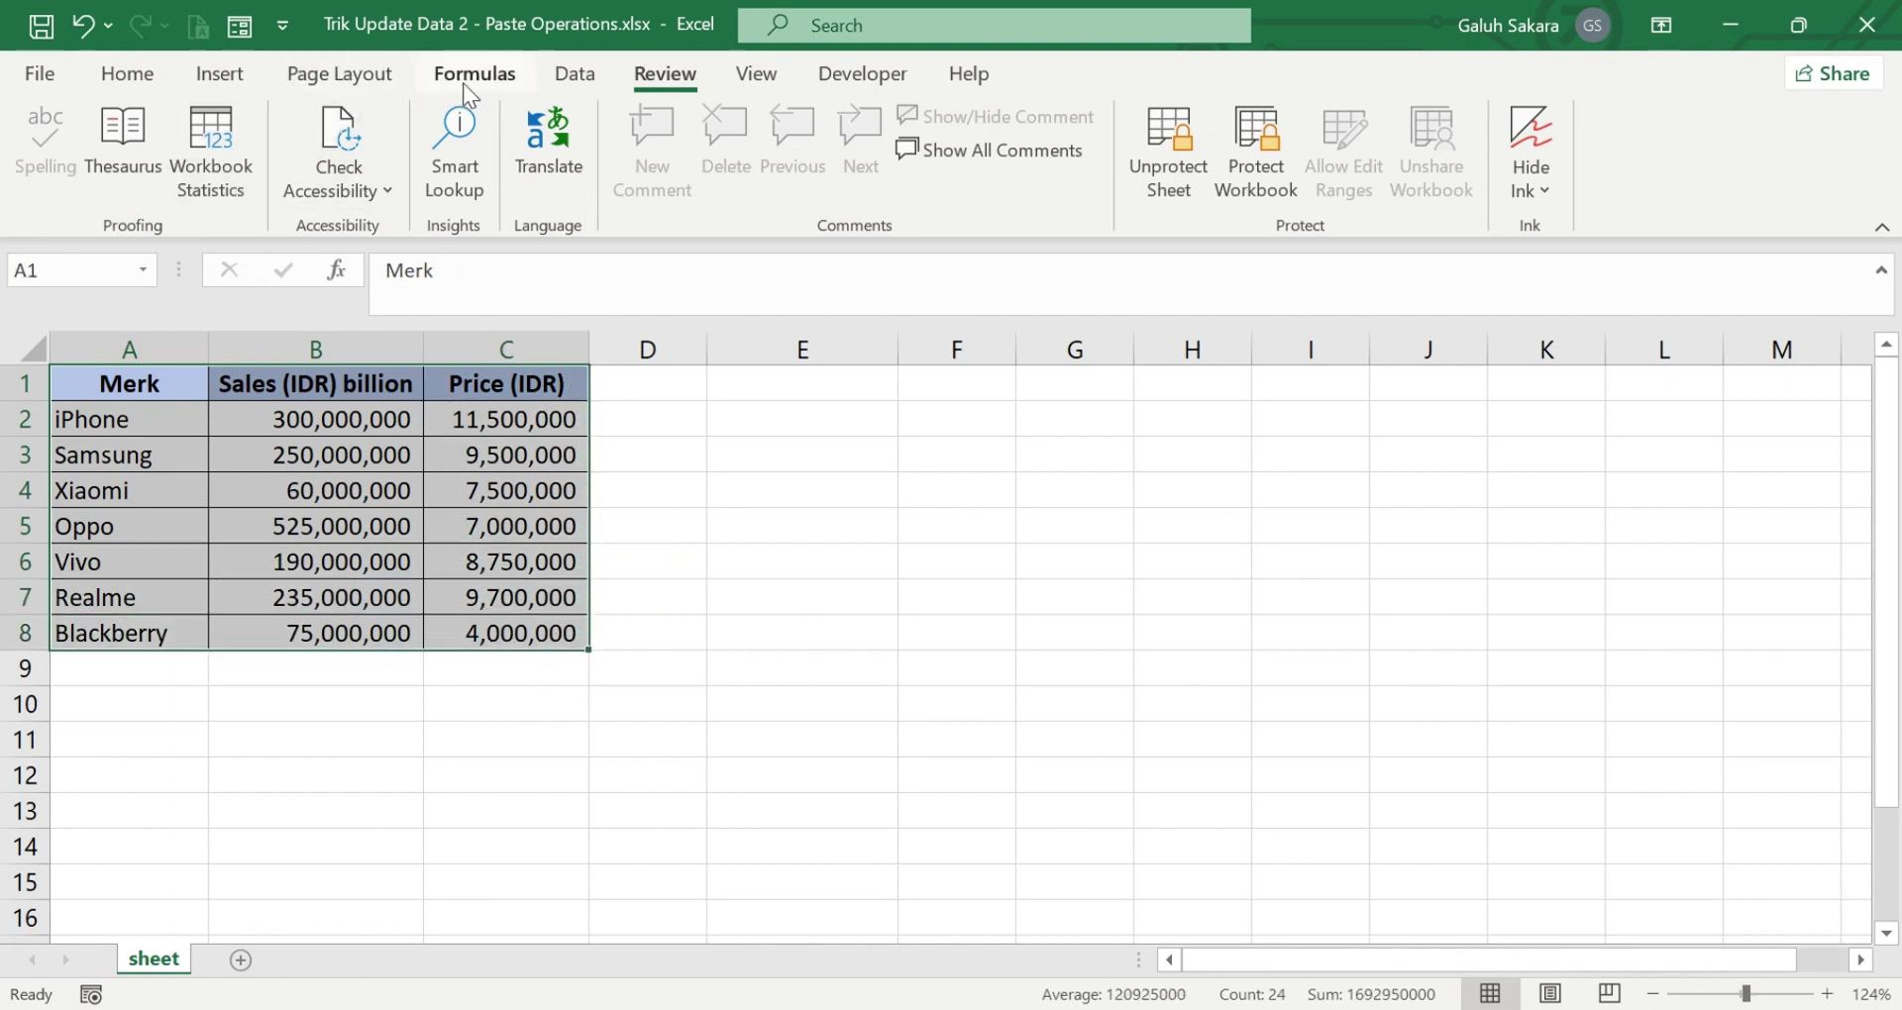
pyautogui.click(146, 71)
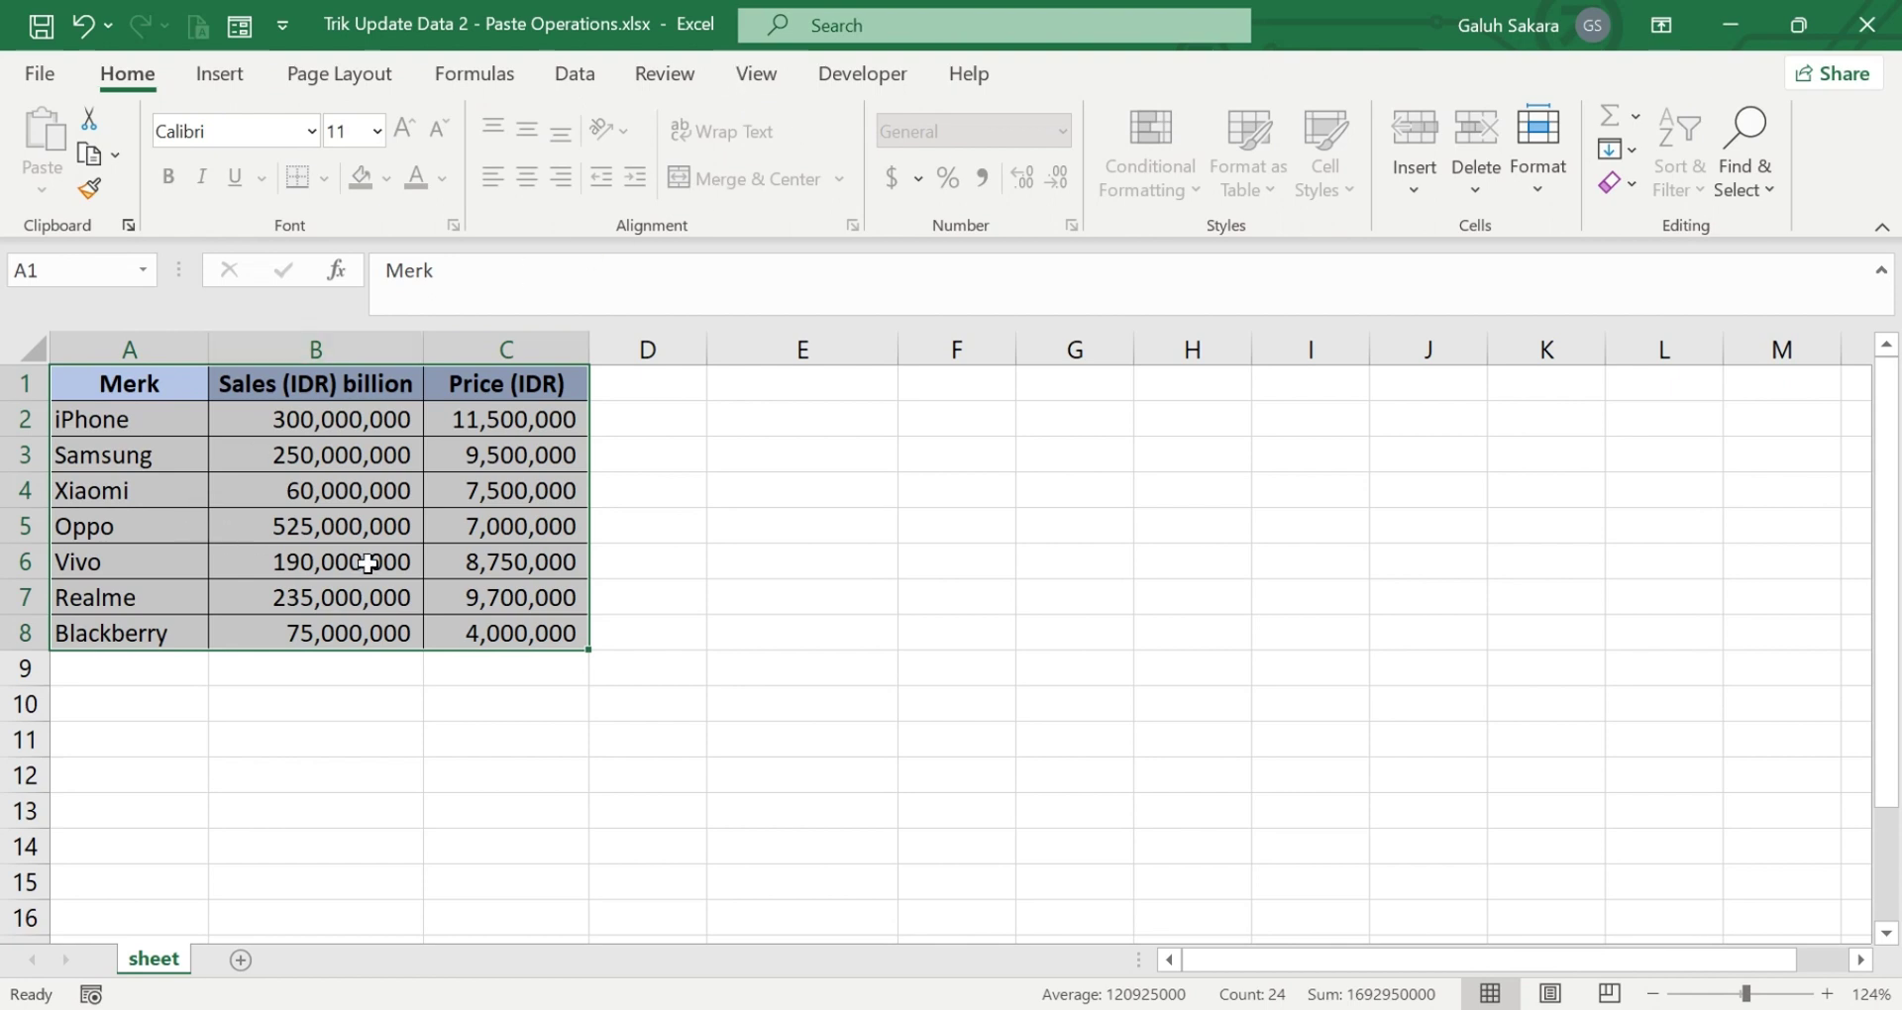
pyautogui.hotkey('ctrl', 'c')
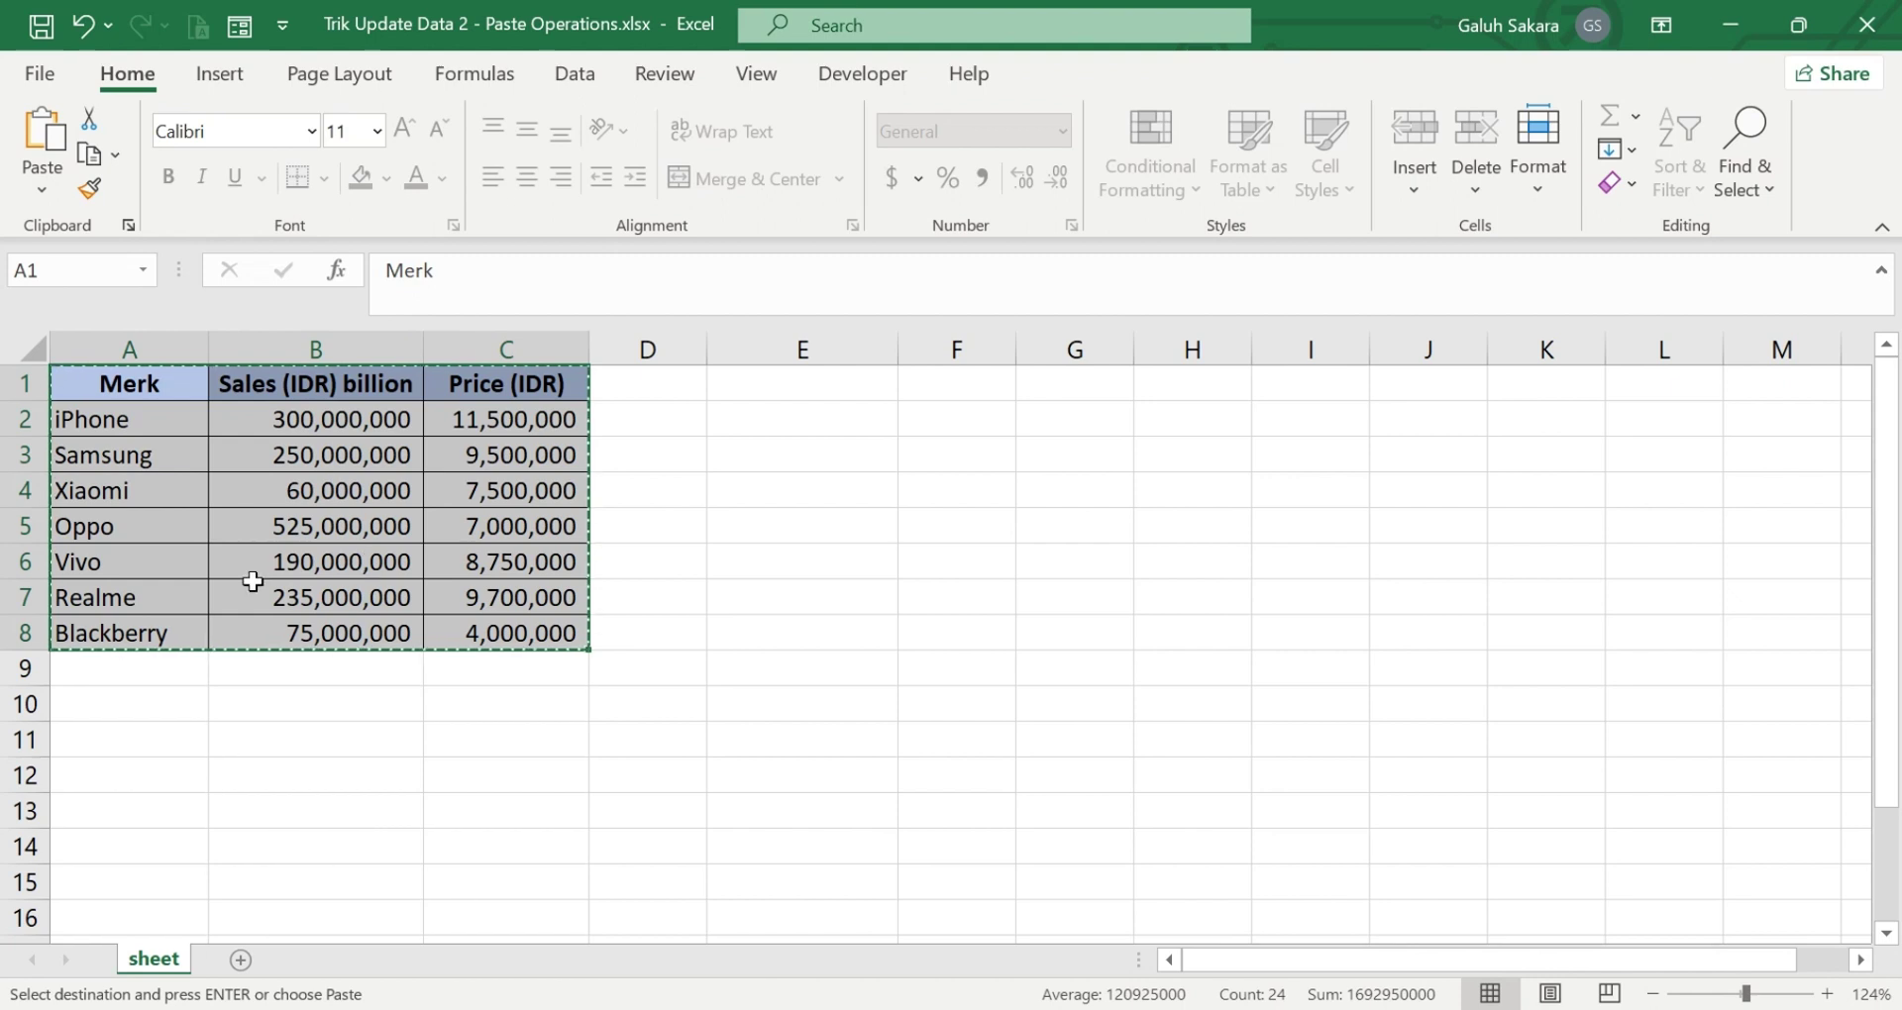
pyautogui.click(127, 705)
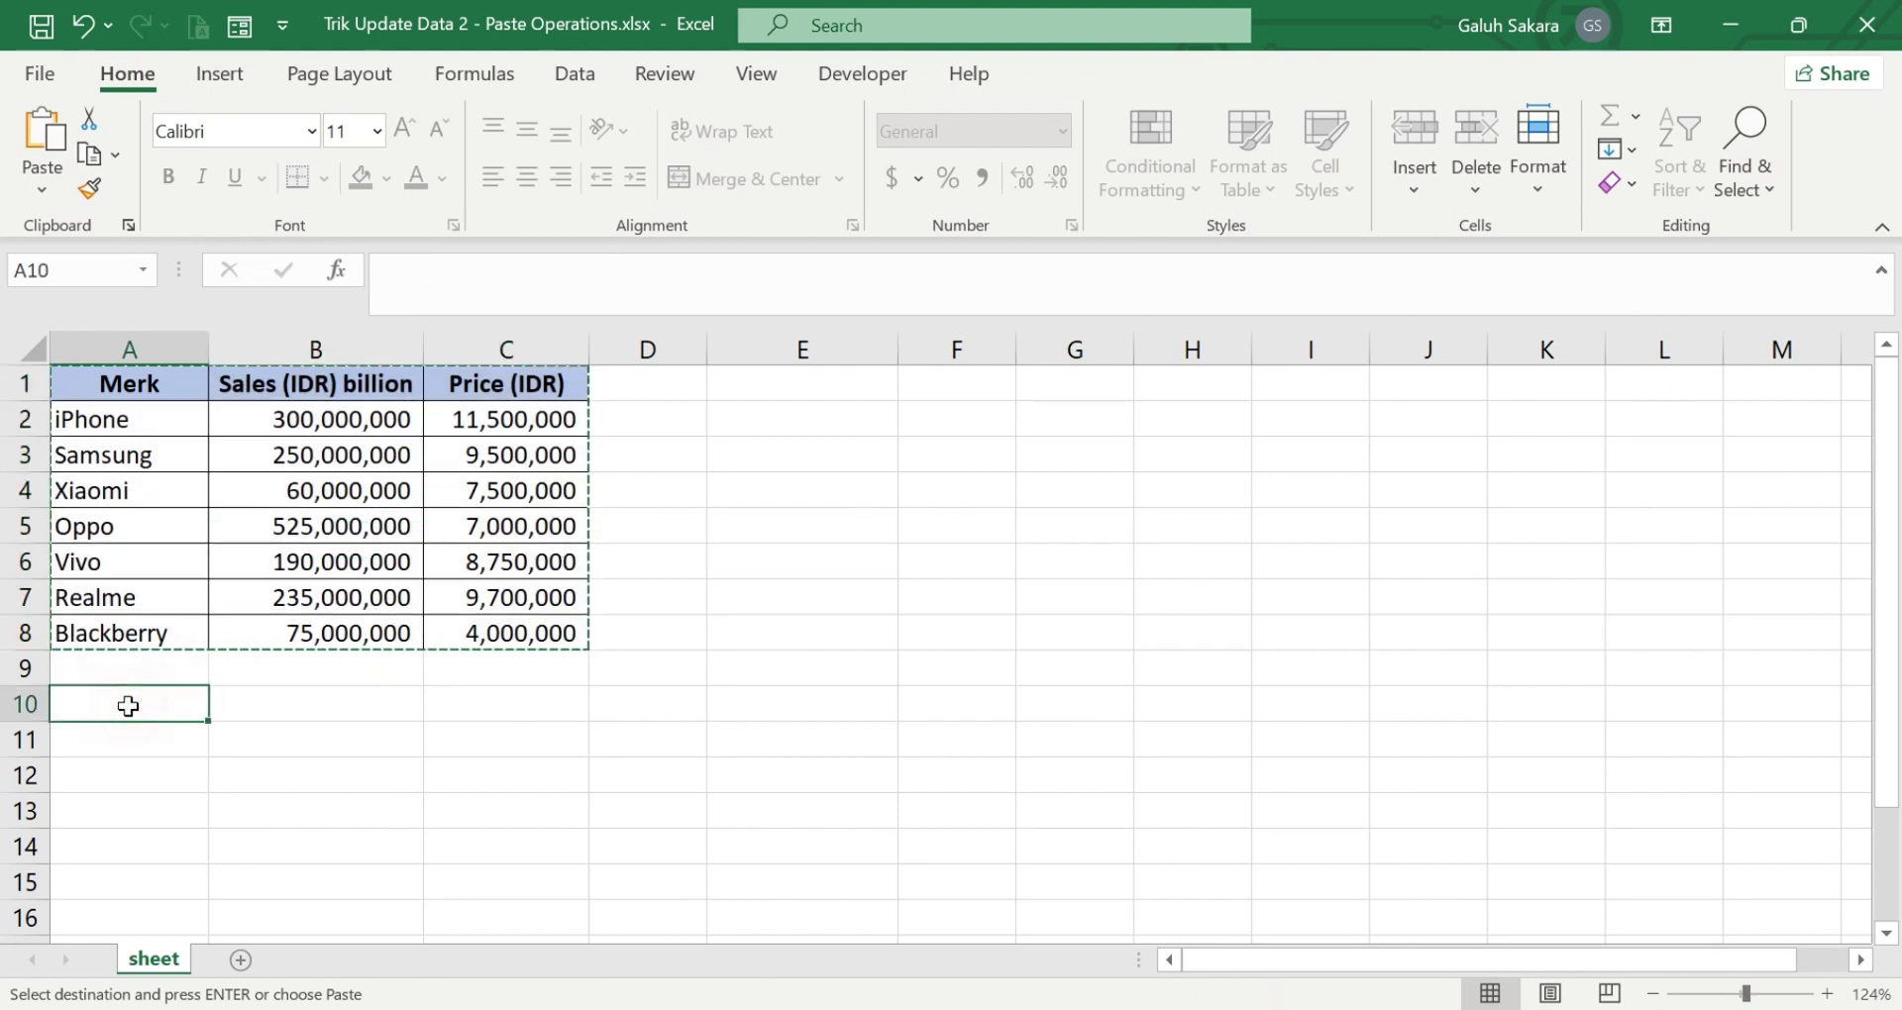
pyautogui.hotkey('ctrl', 'v')
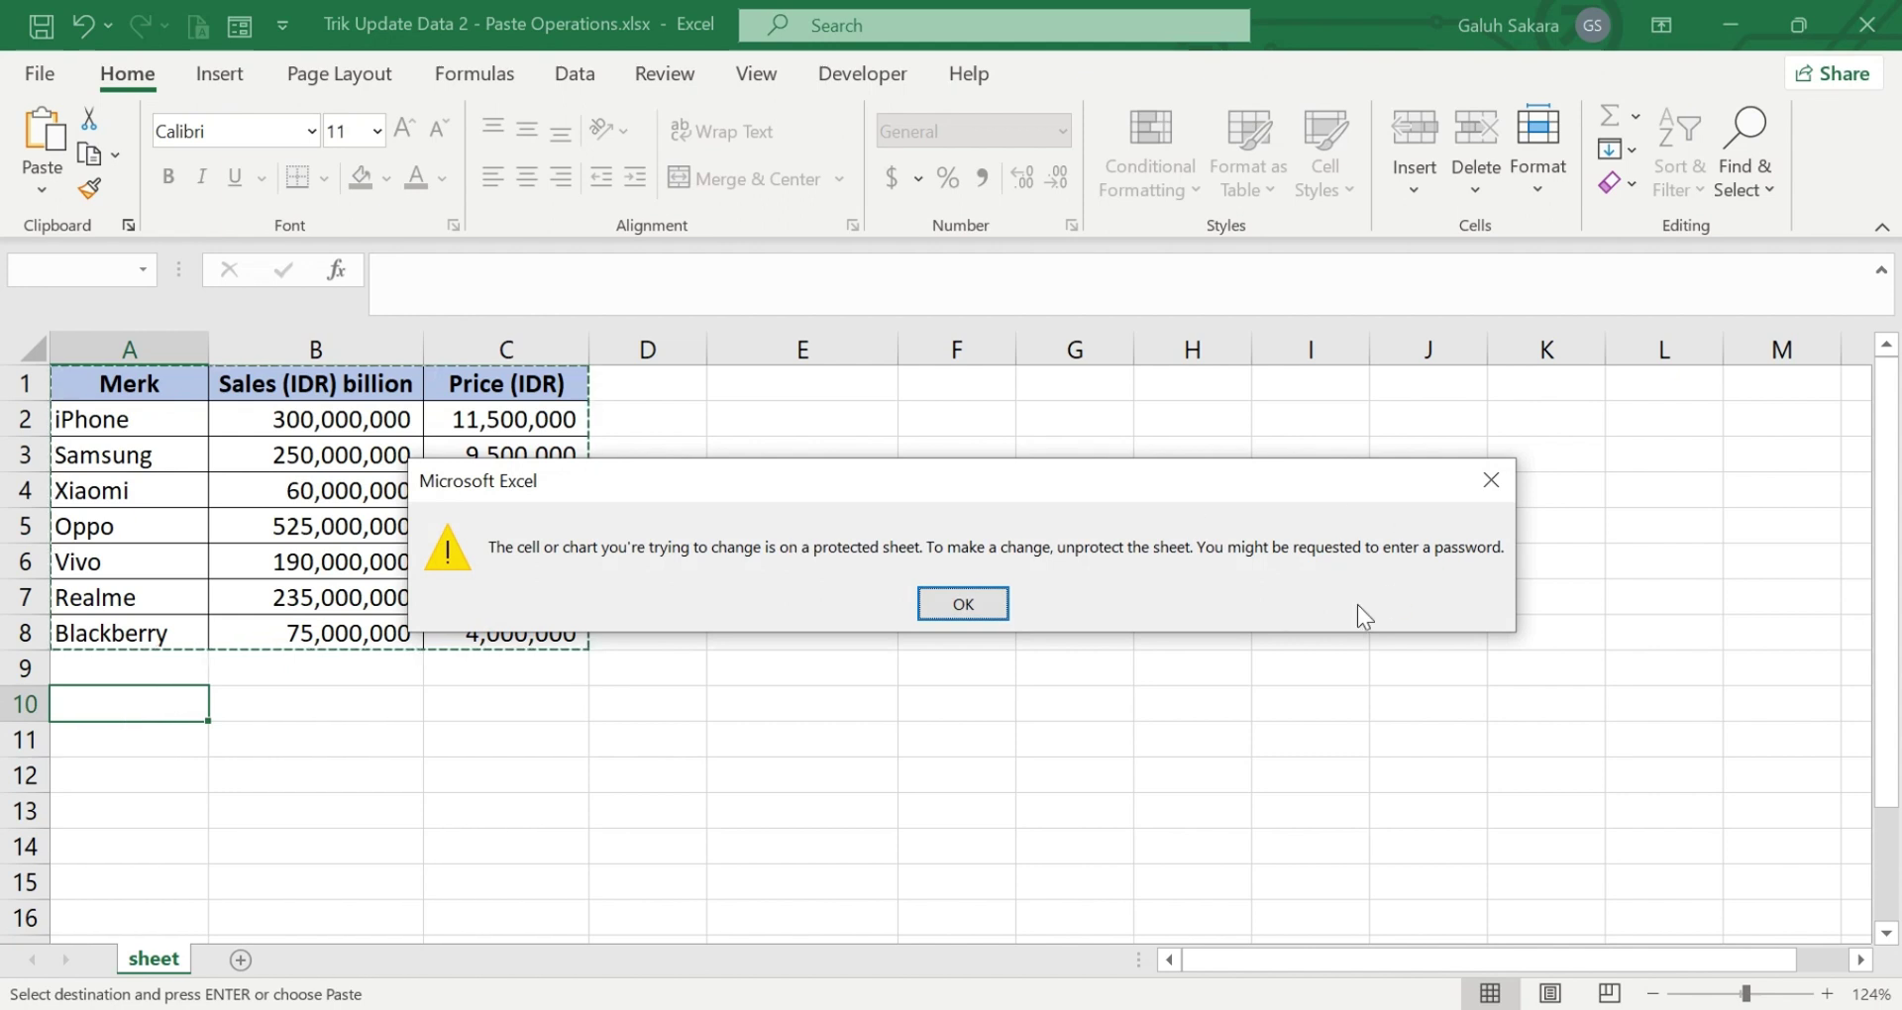
pyautogui.click(1499, 471)
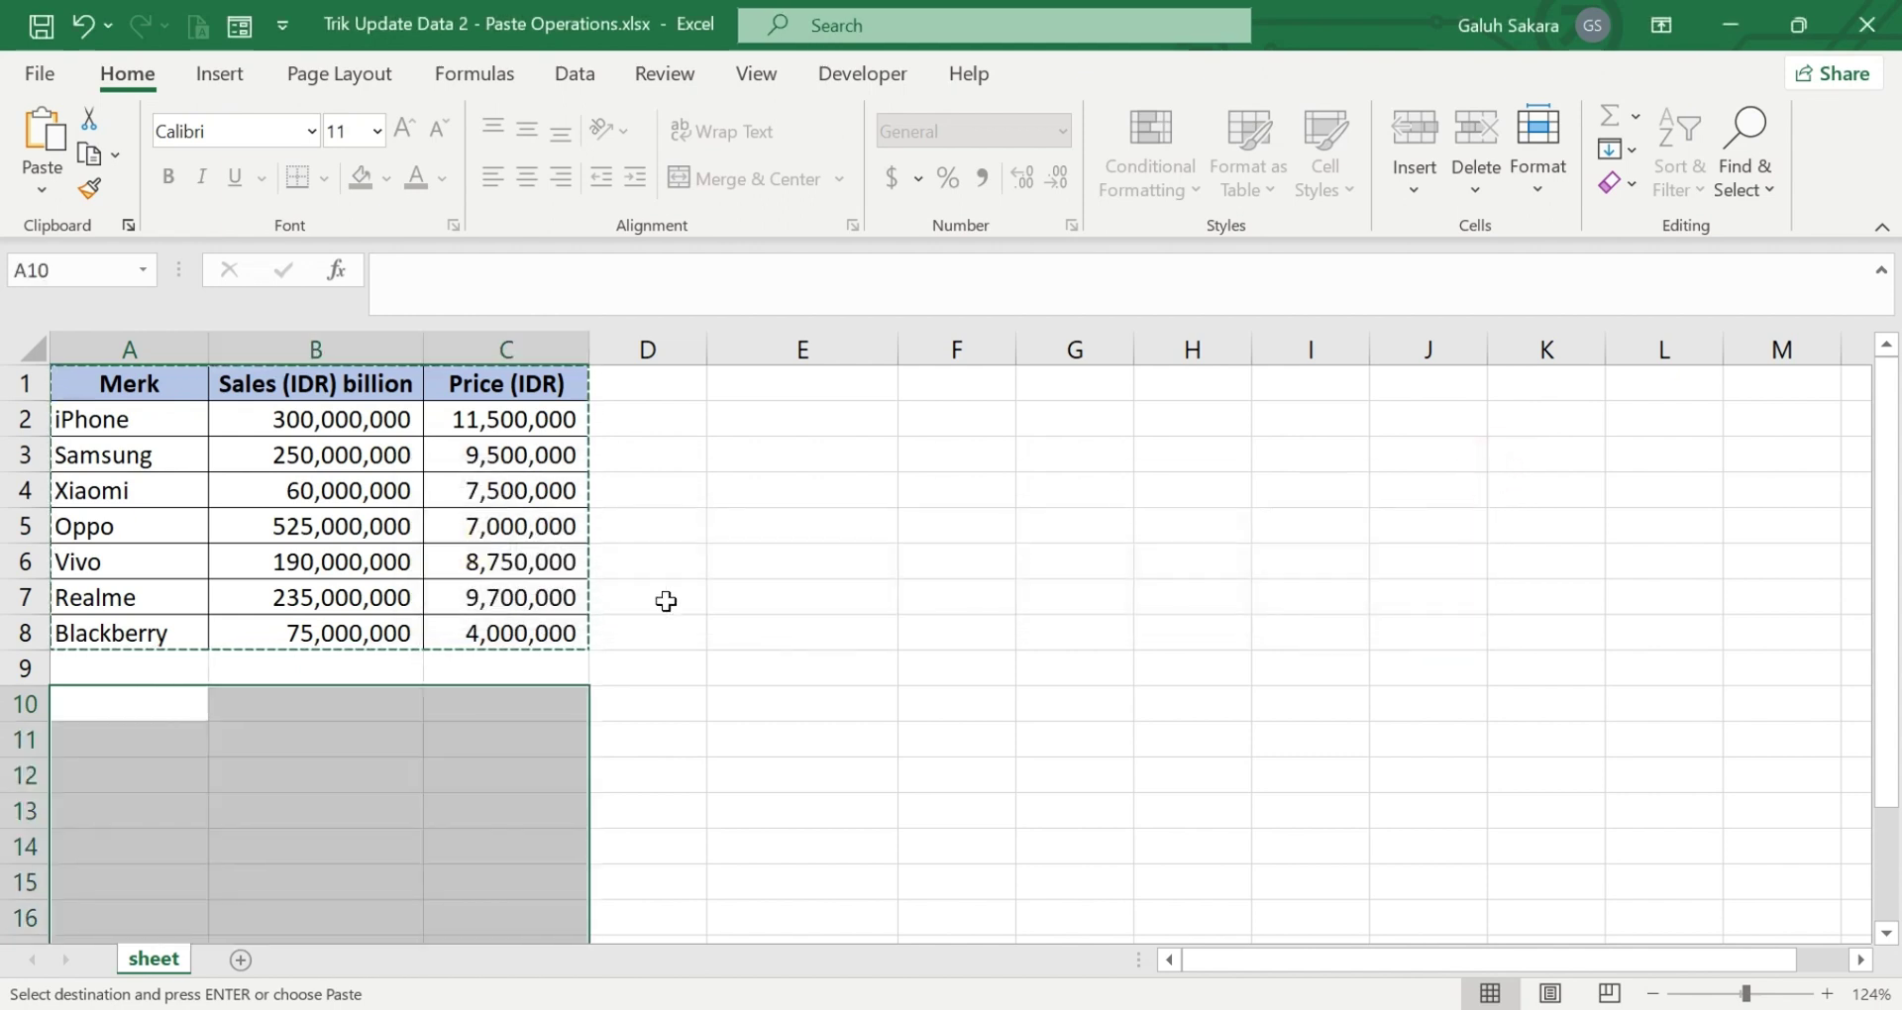
# - Retry the paste at D2 and at C9, dismissing each protected-sheet warning
pyautogui.click(667, 599)
pyautogui.click(693, 422)
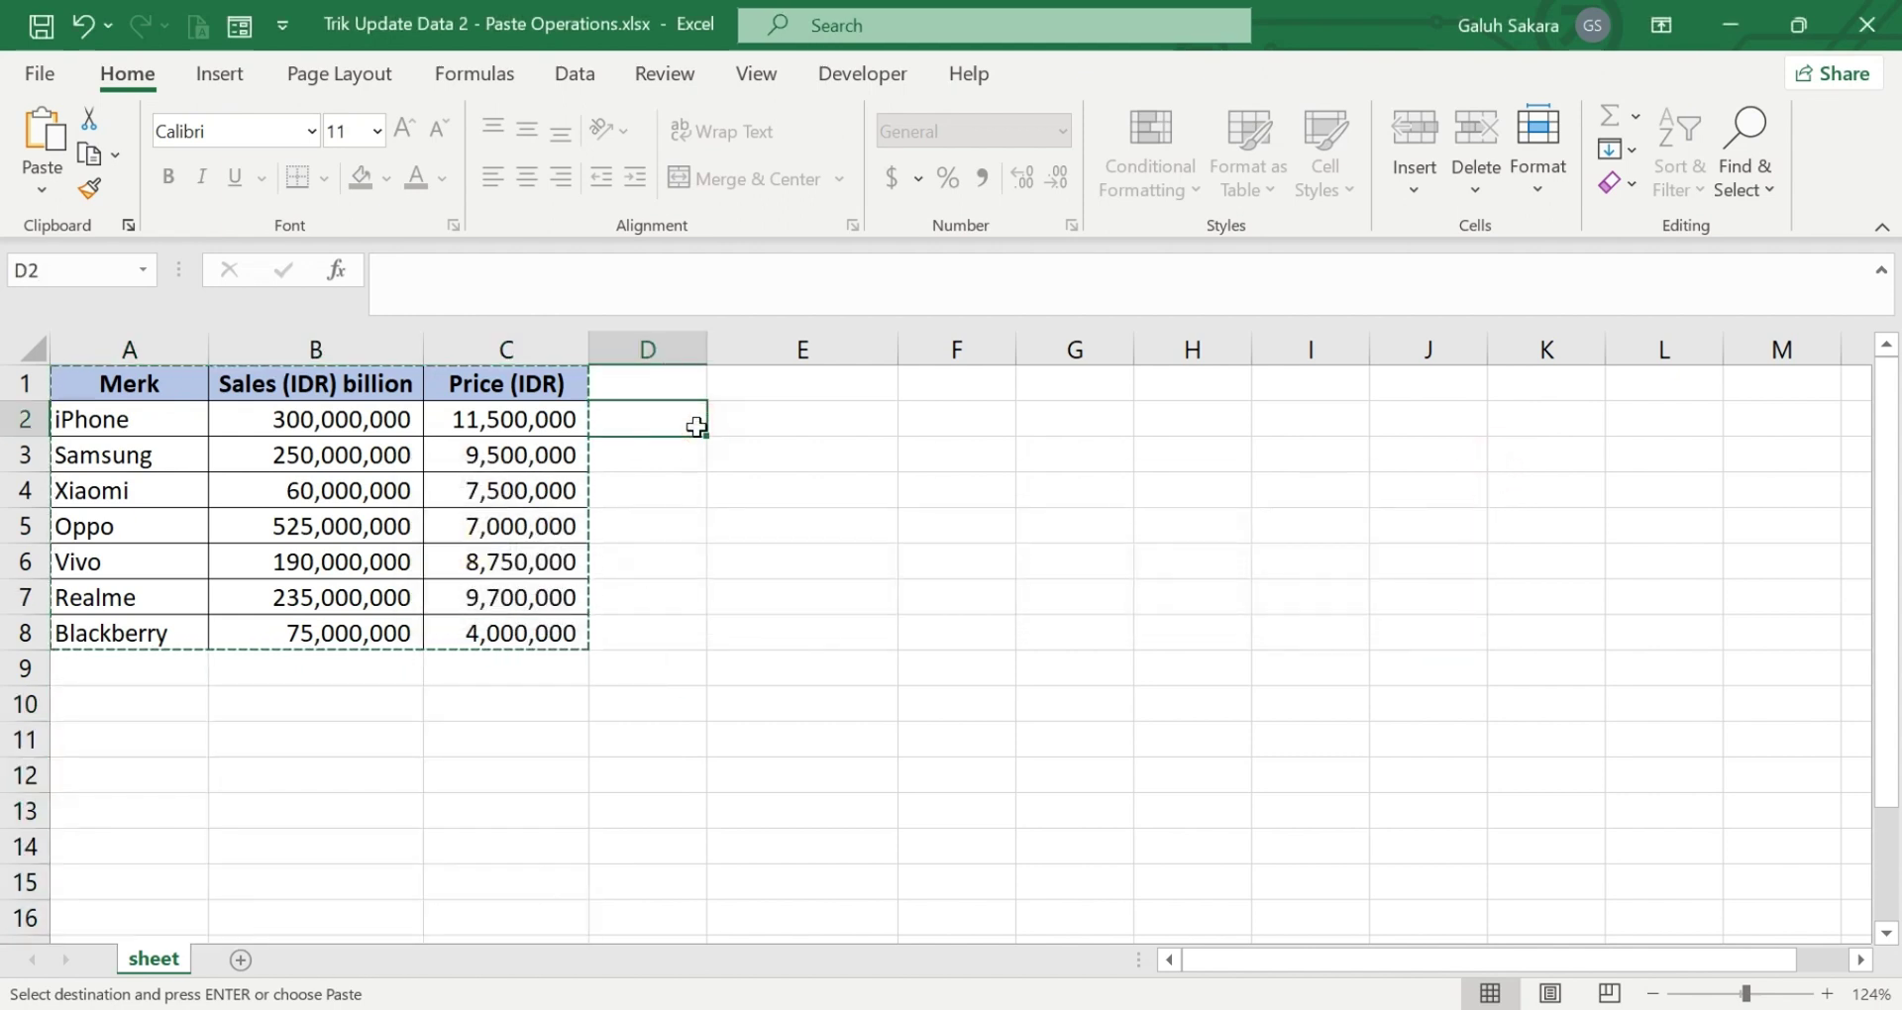
pyautogui.hotkey('ctrl', 'v')
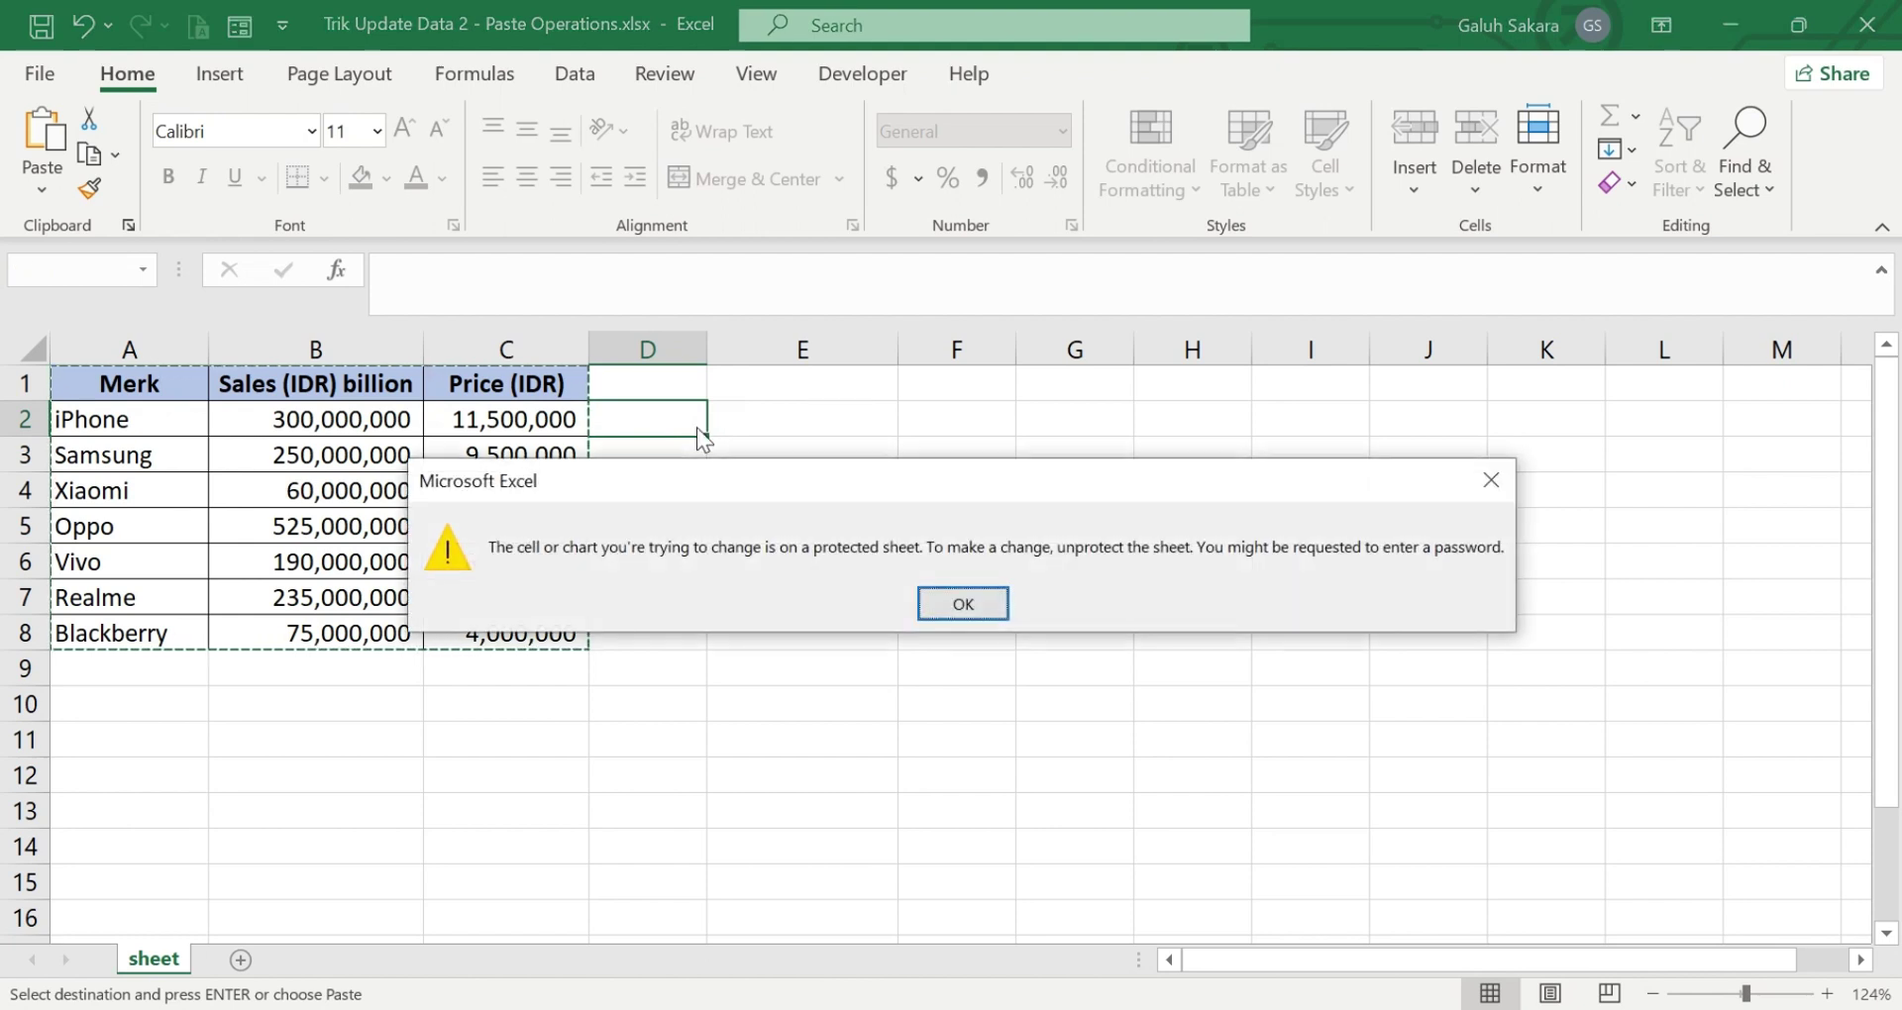
pyautogui.click(1491, 481)
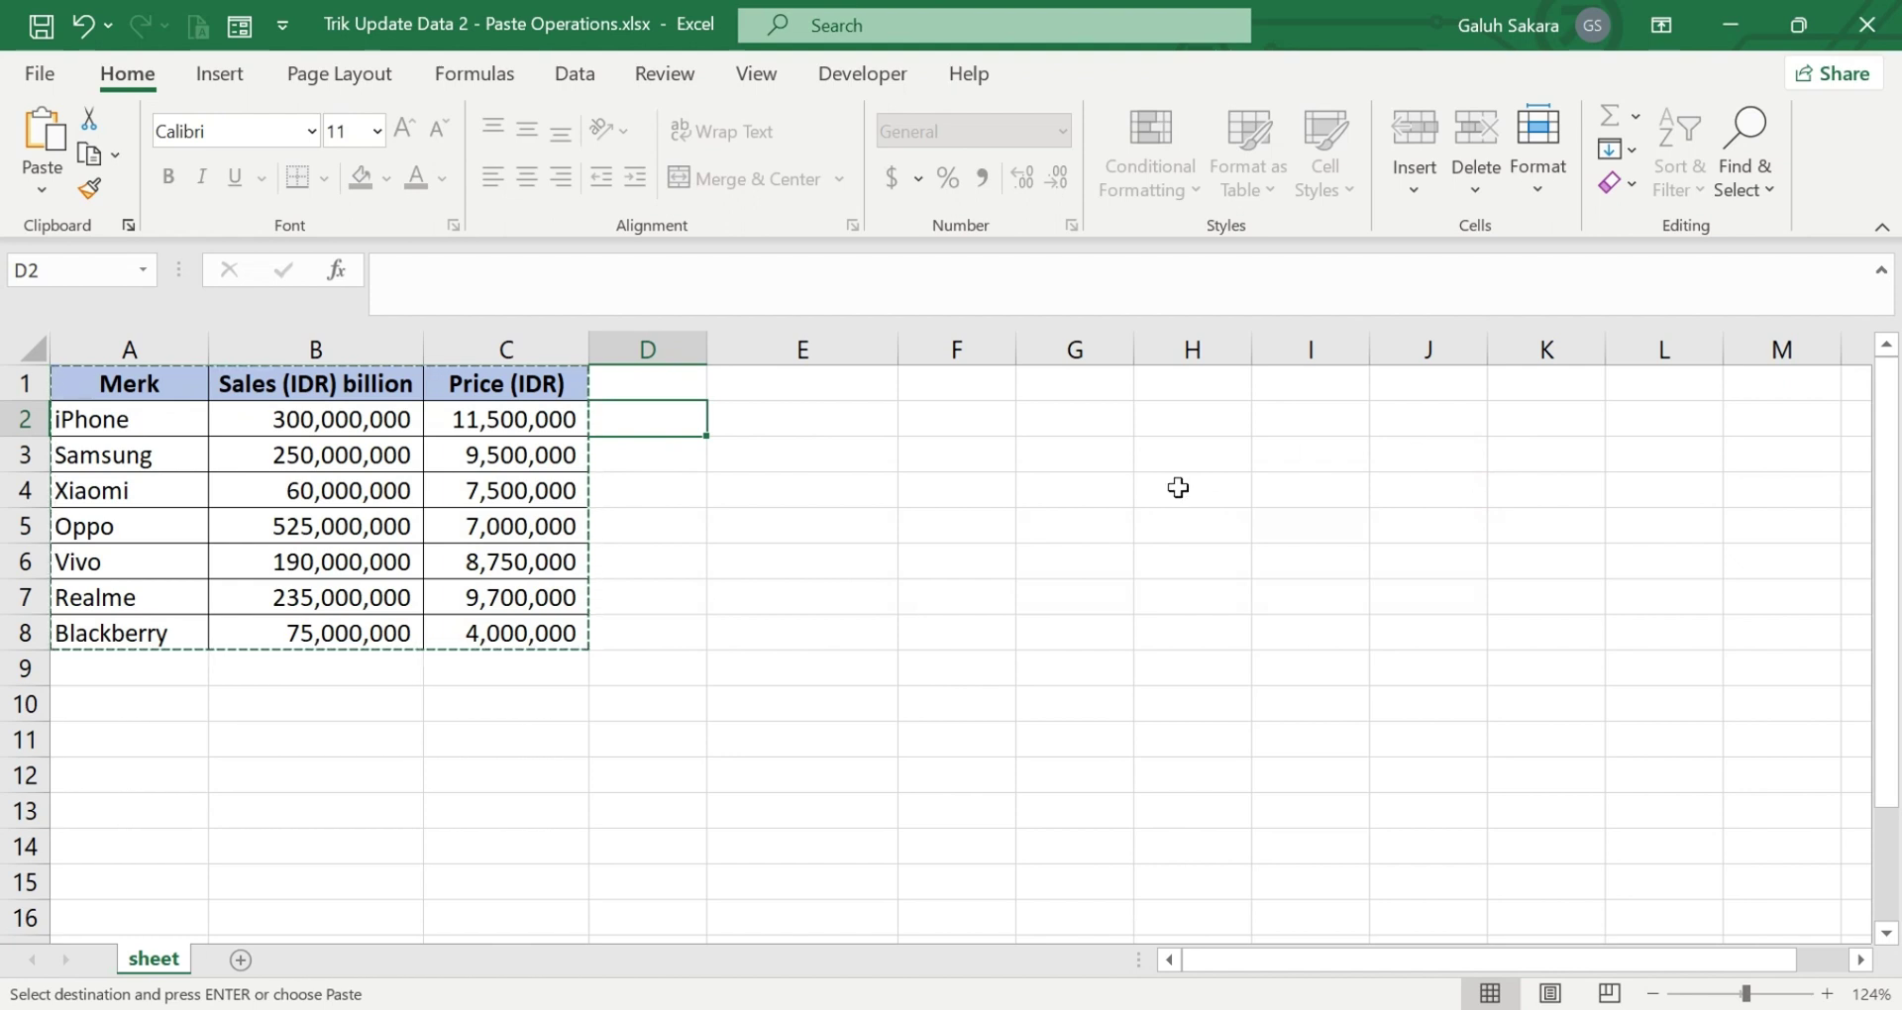
pyautogui.click(546, 662)
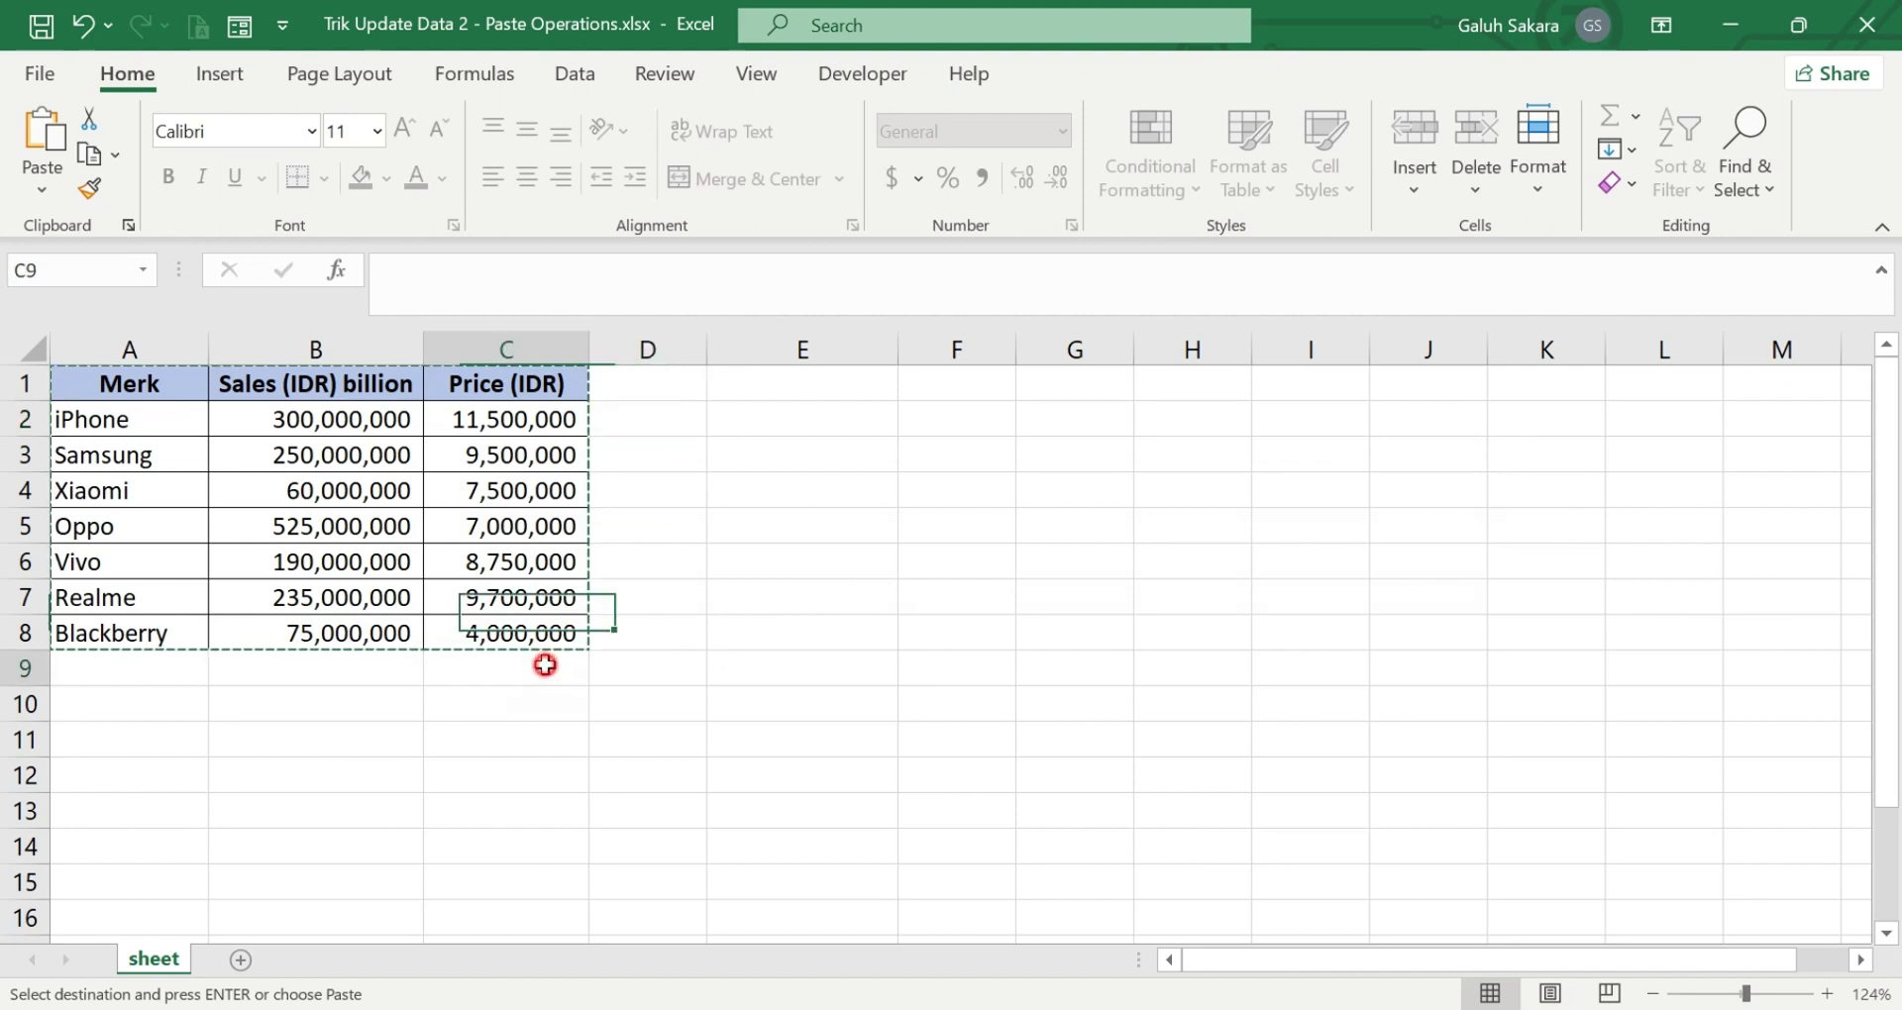
pyautogui.hotkey('ctrl', 'v')
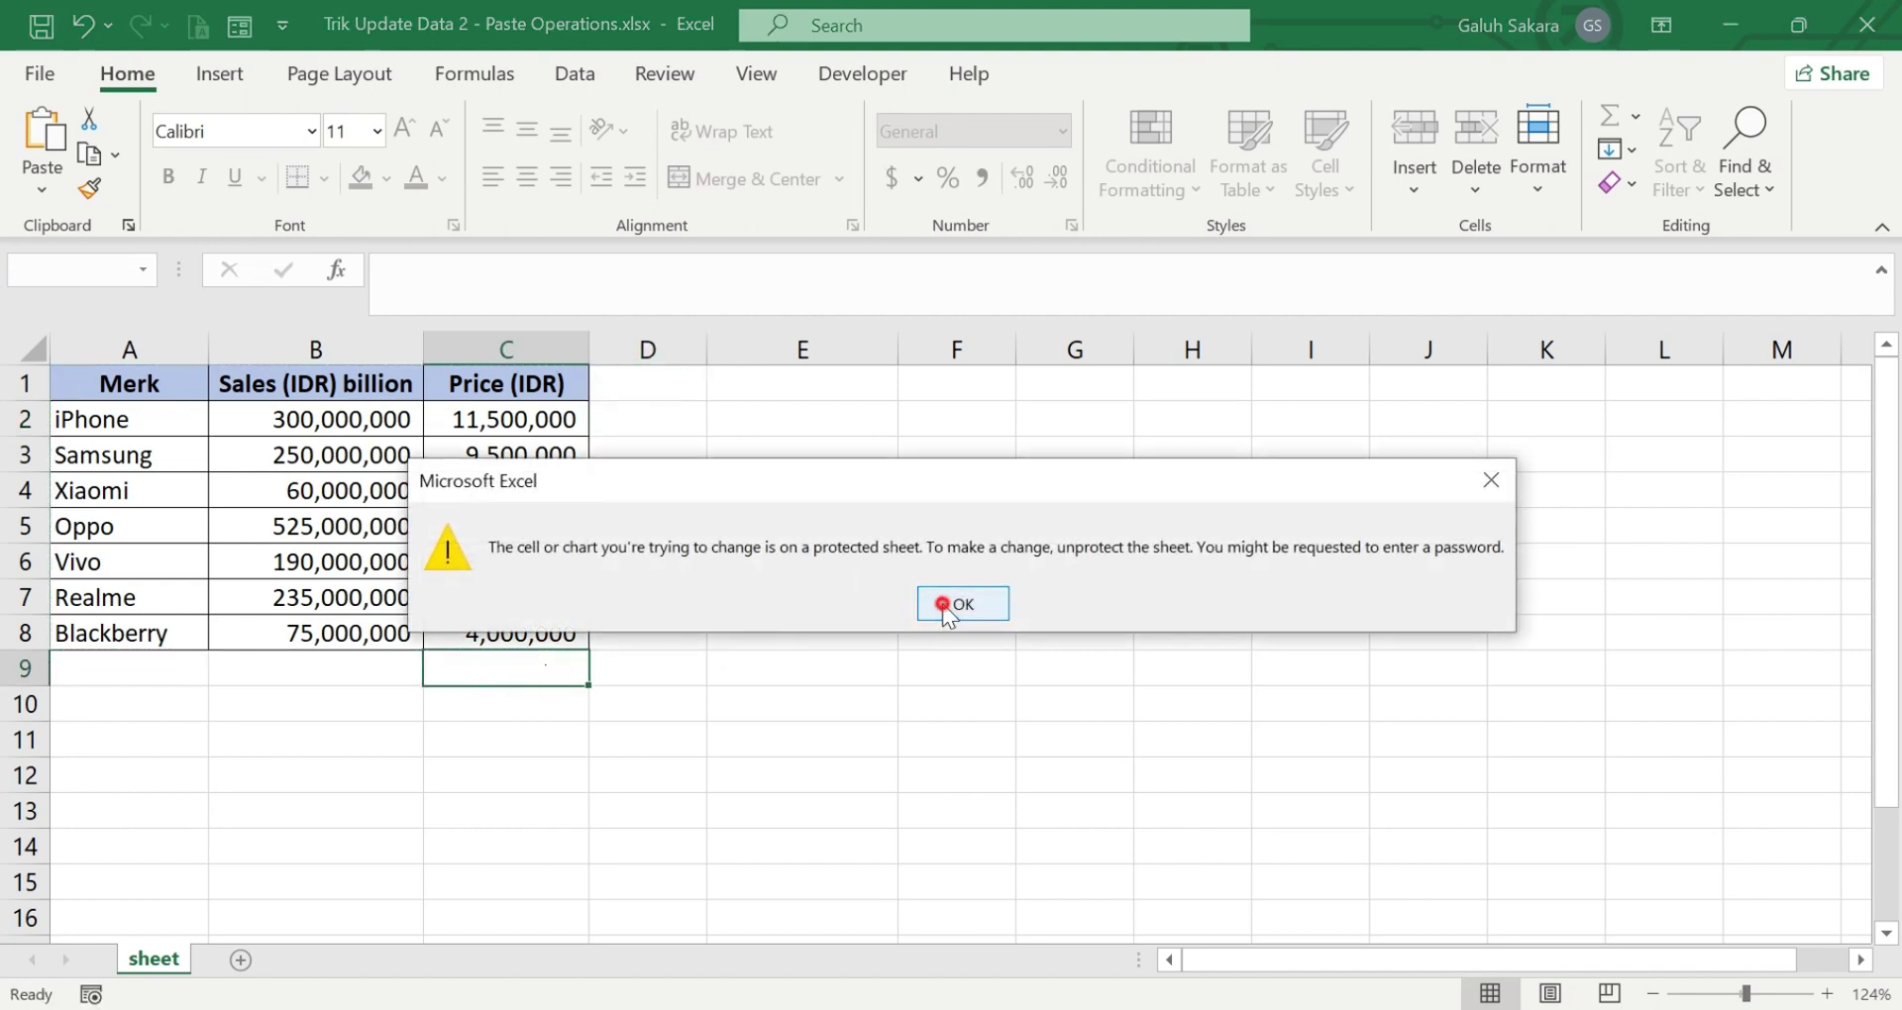
pyautogui.click(941, 607)
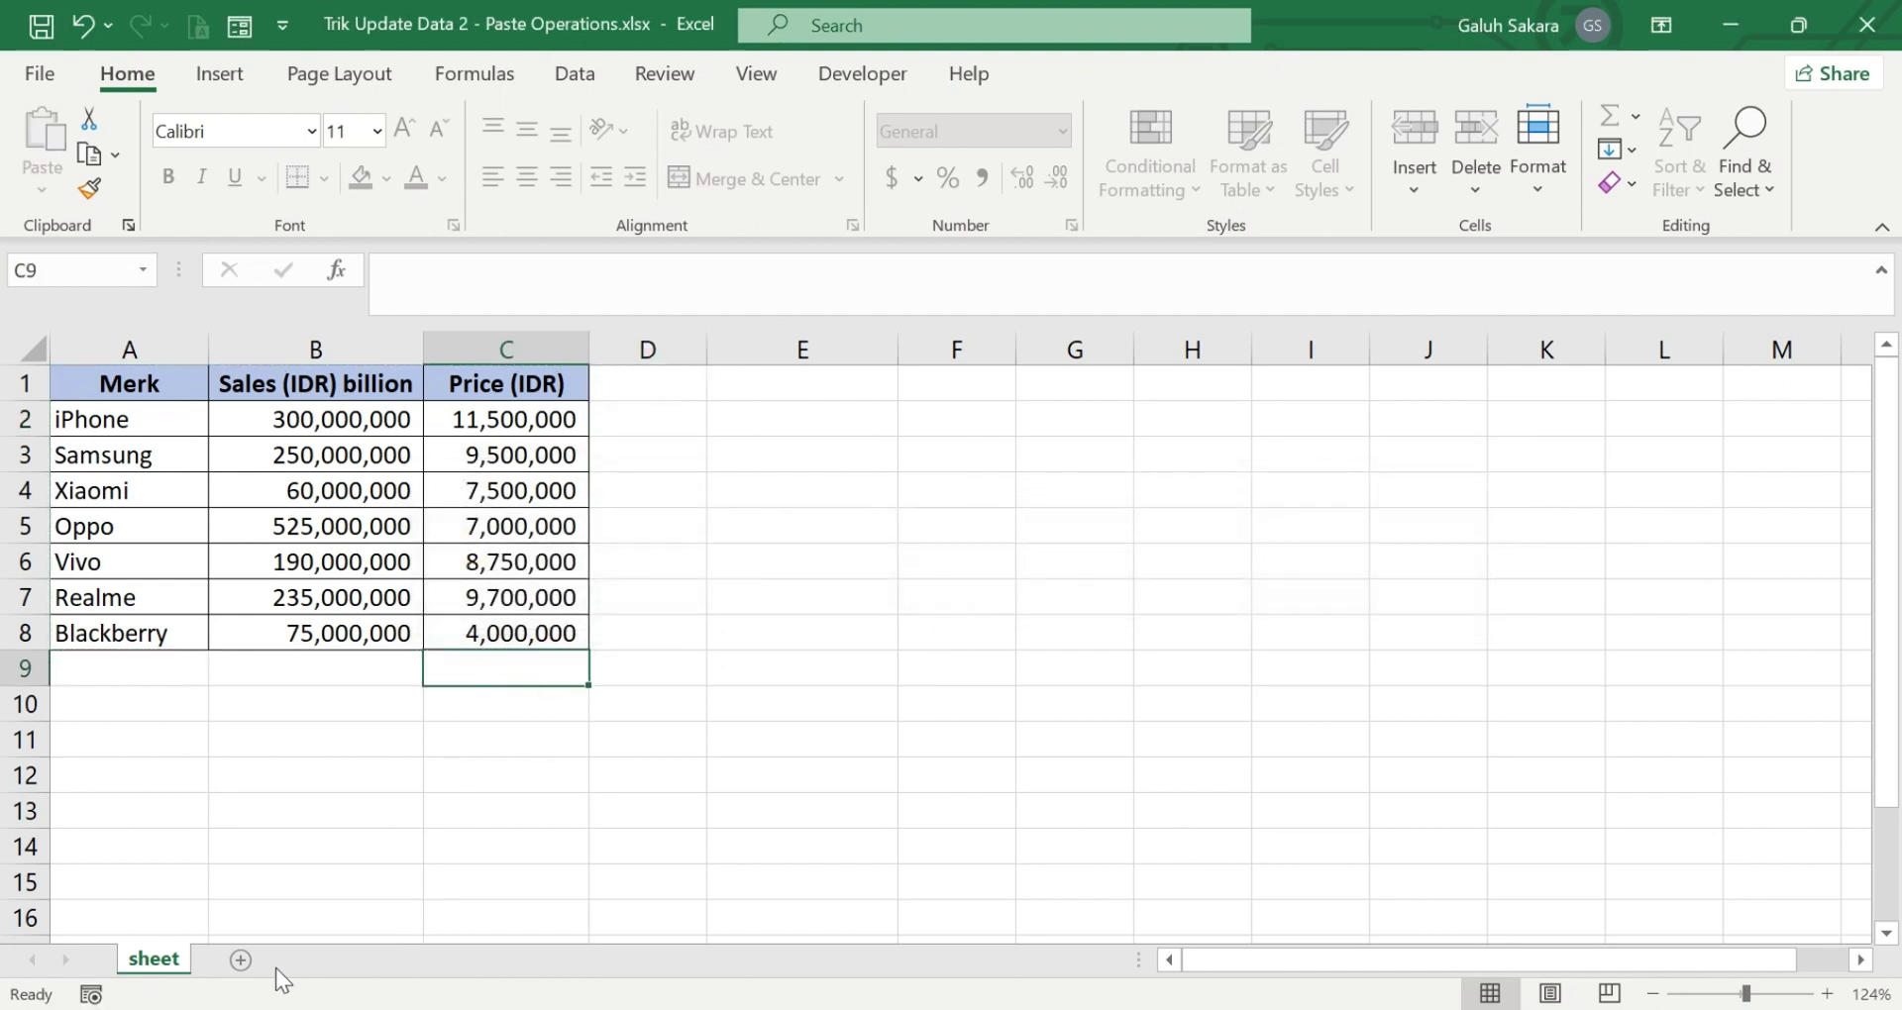
# - Add a new Sheet1 with ABCDEF in B2, then return to the 'sheet' tab
pyautogui.click(241, 959)
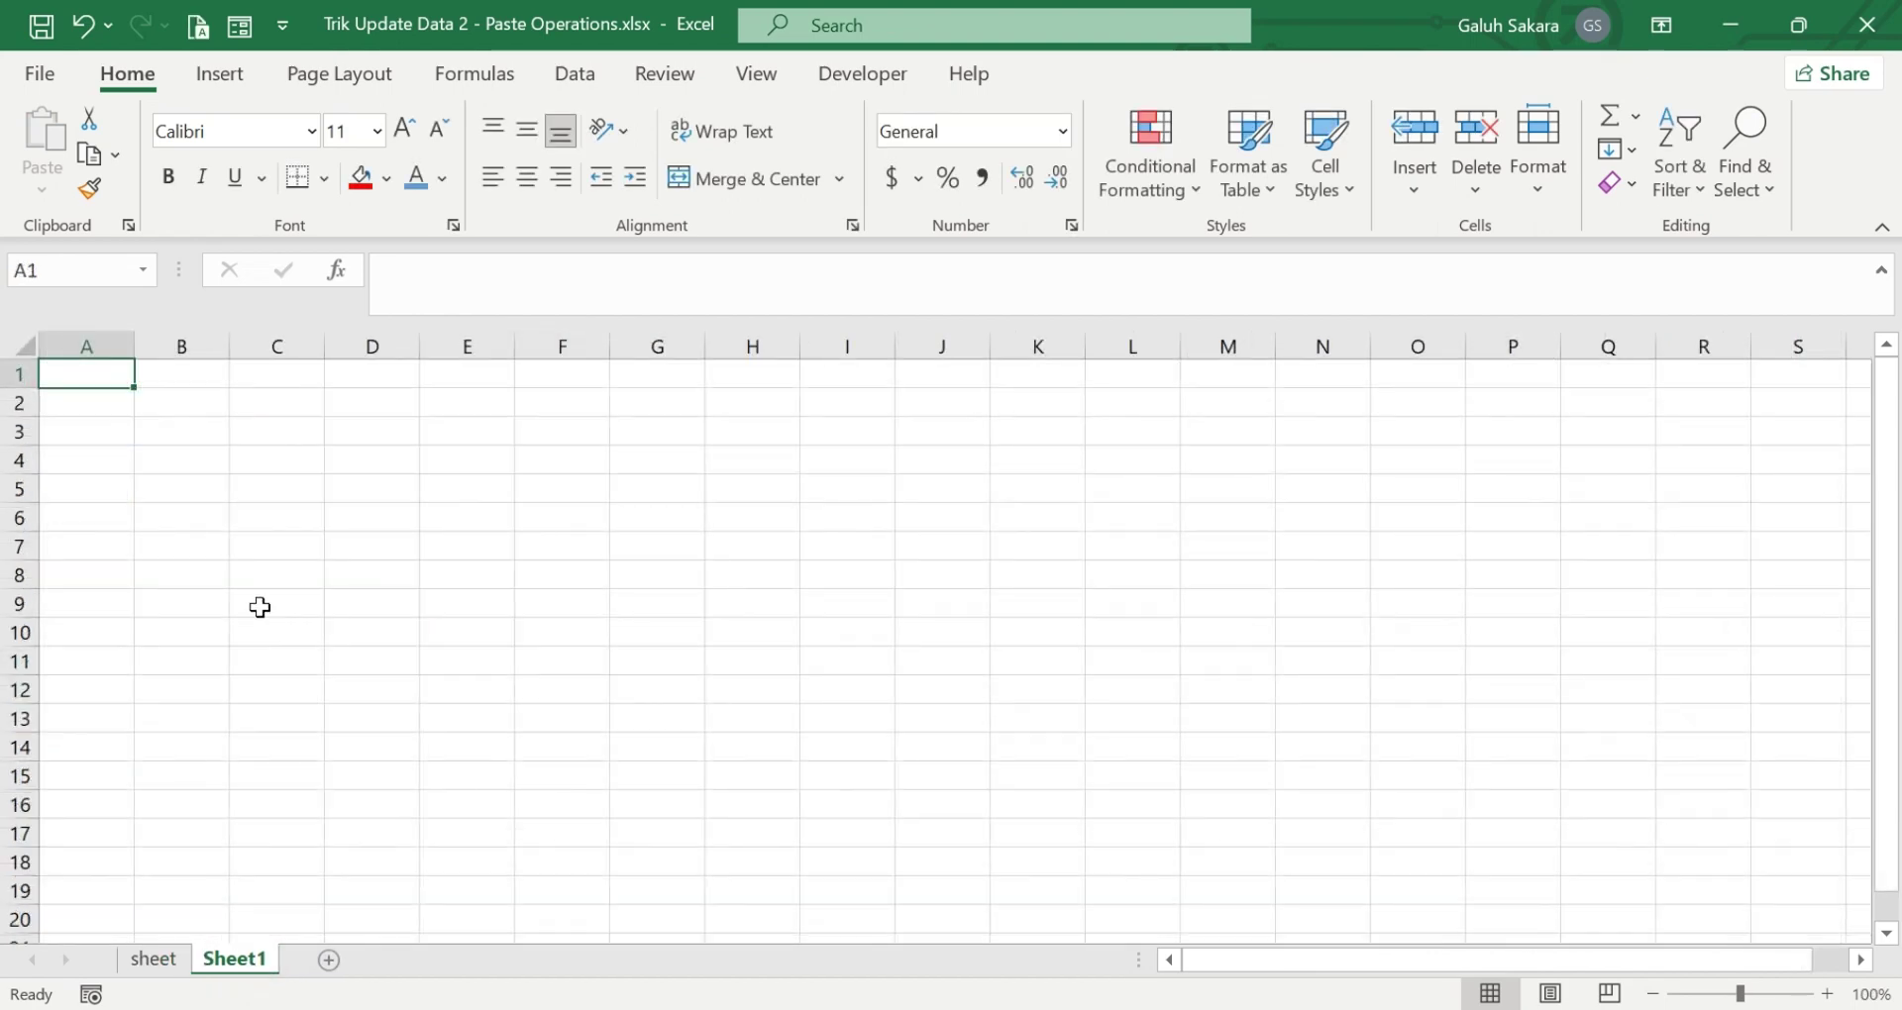
pyautogui.click(148, 399)
pyautogui.write('A')
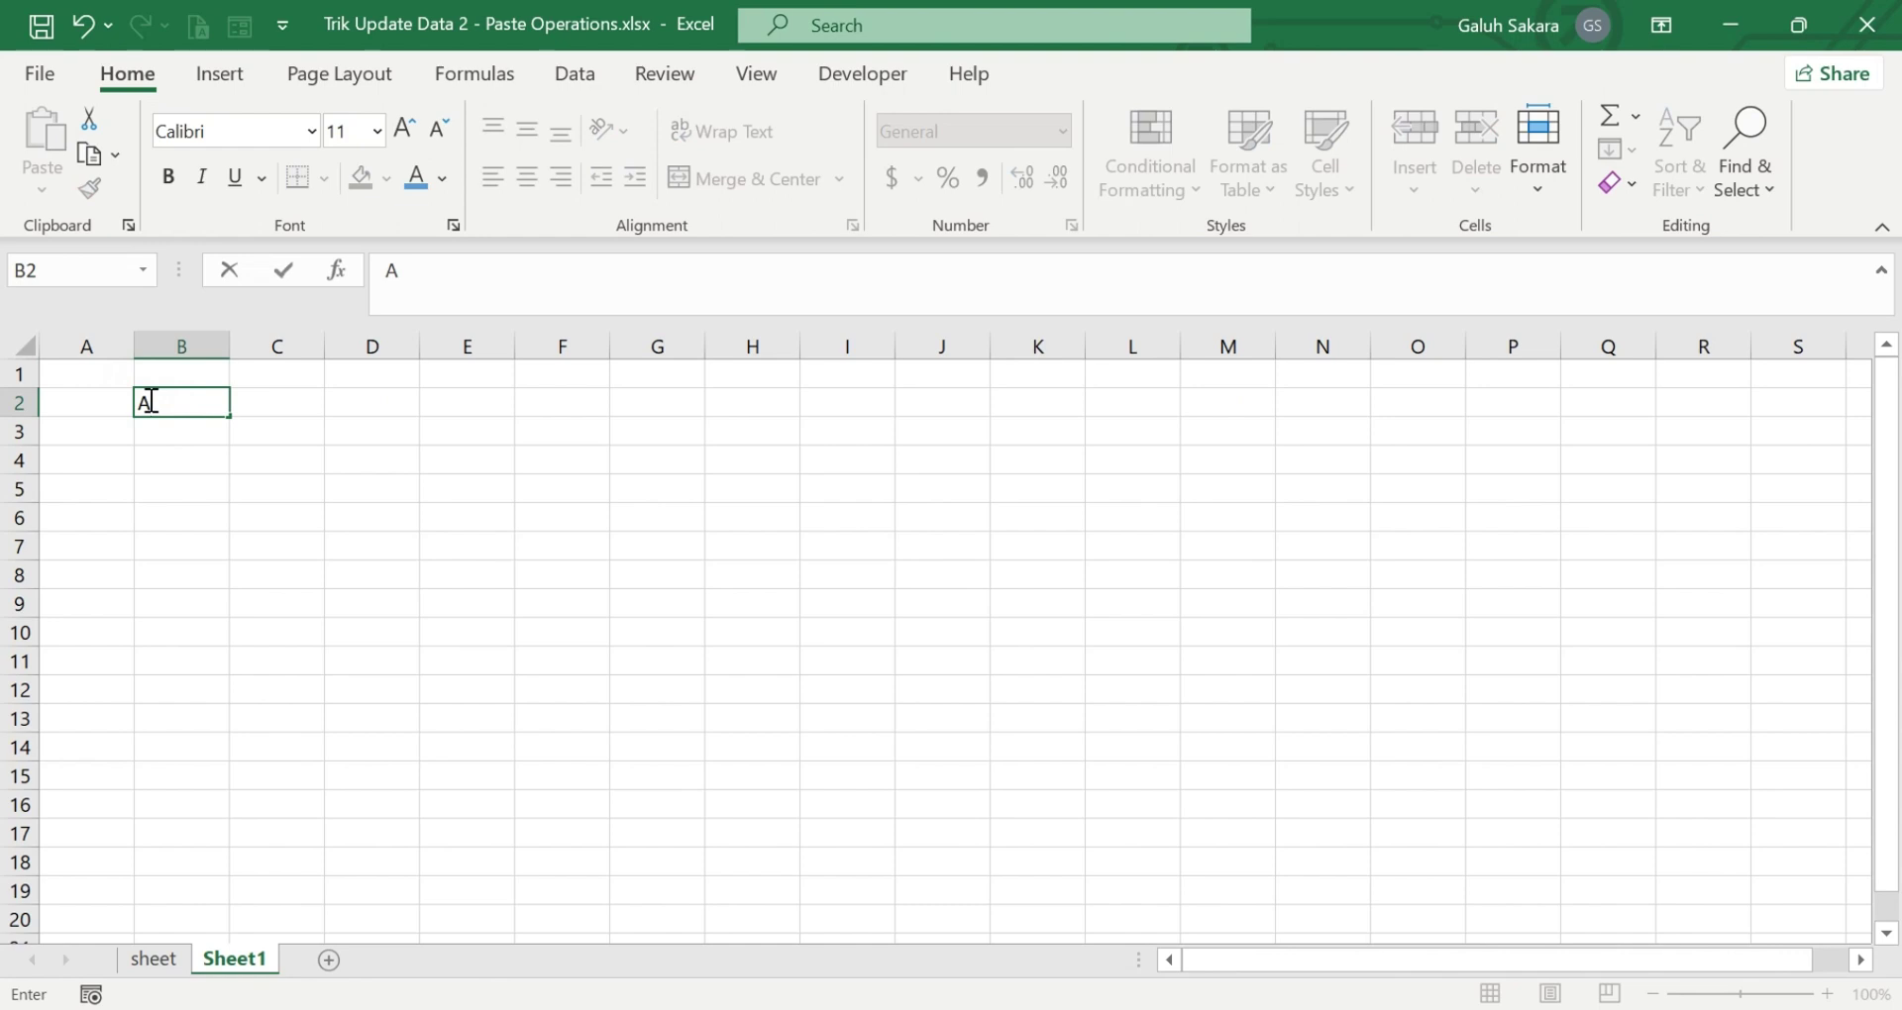
pyautogui.write('BCDEF')
pyautogui.press('Return')
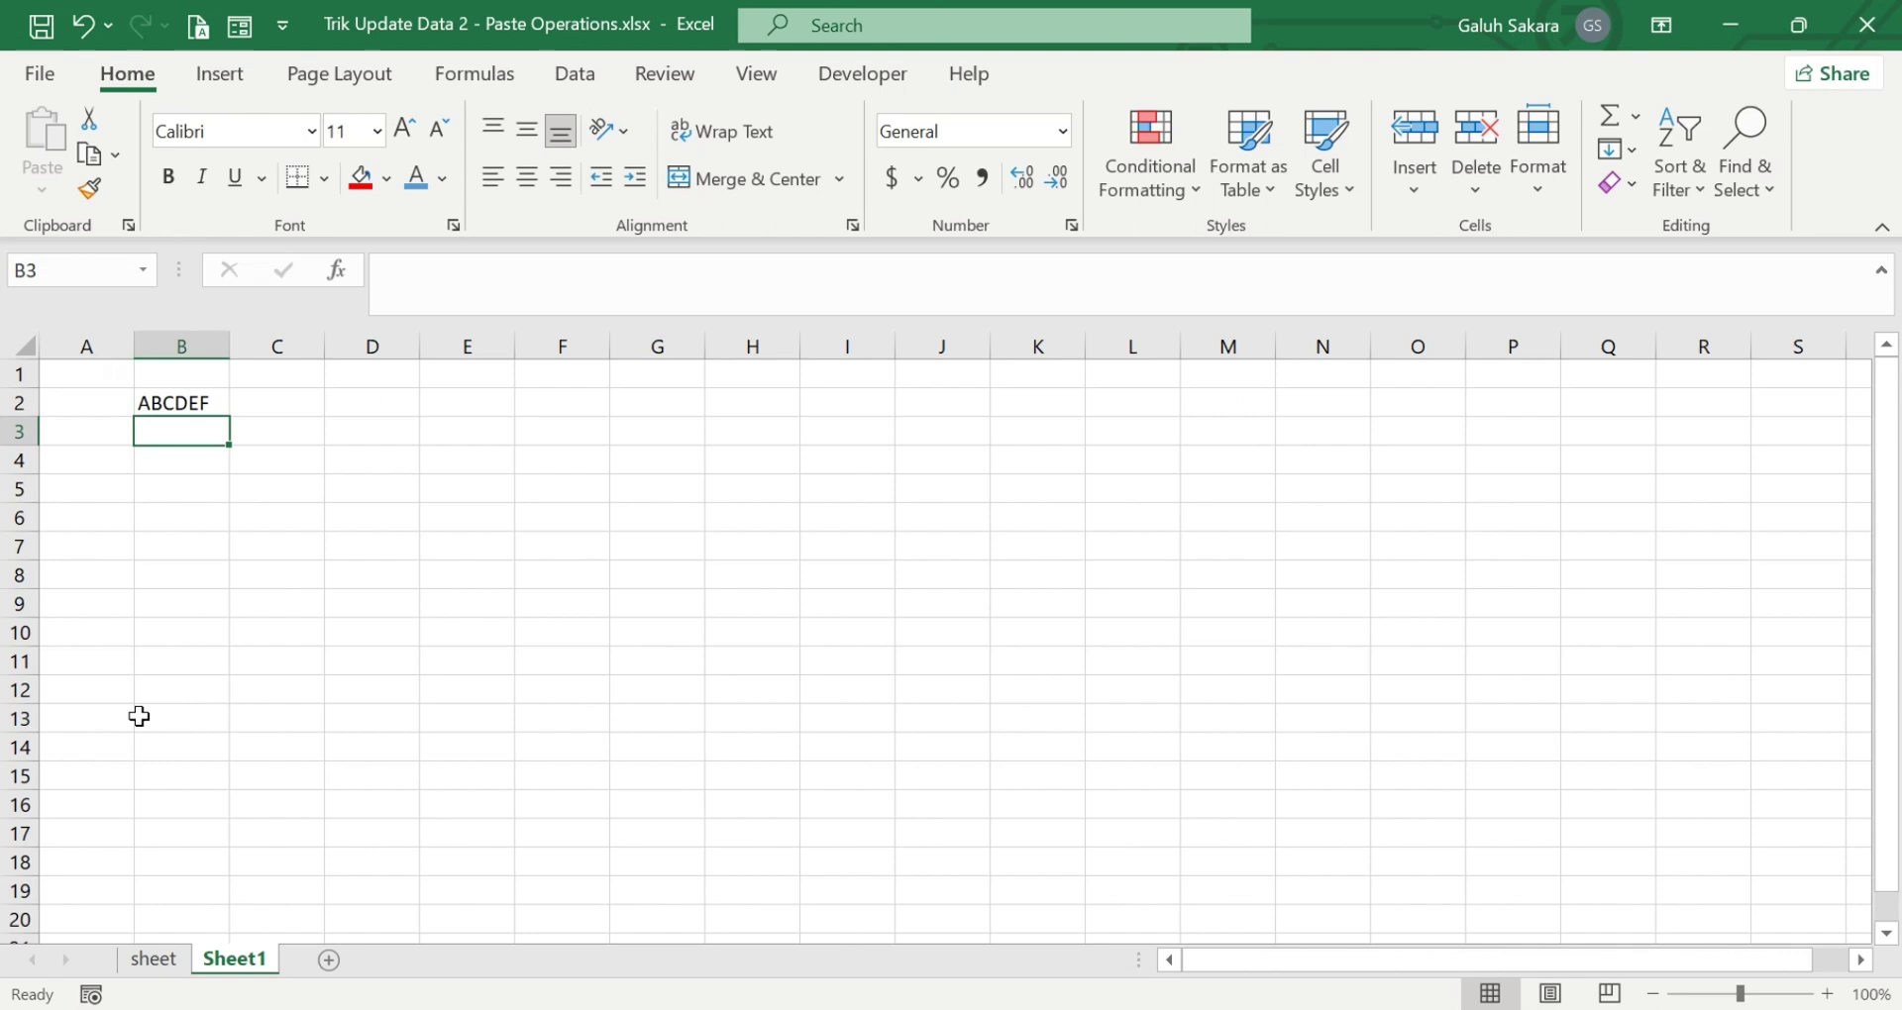
pyautogui.click(153, 963)
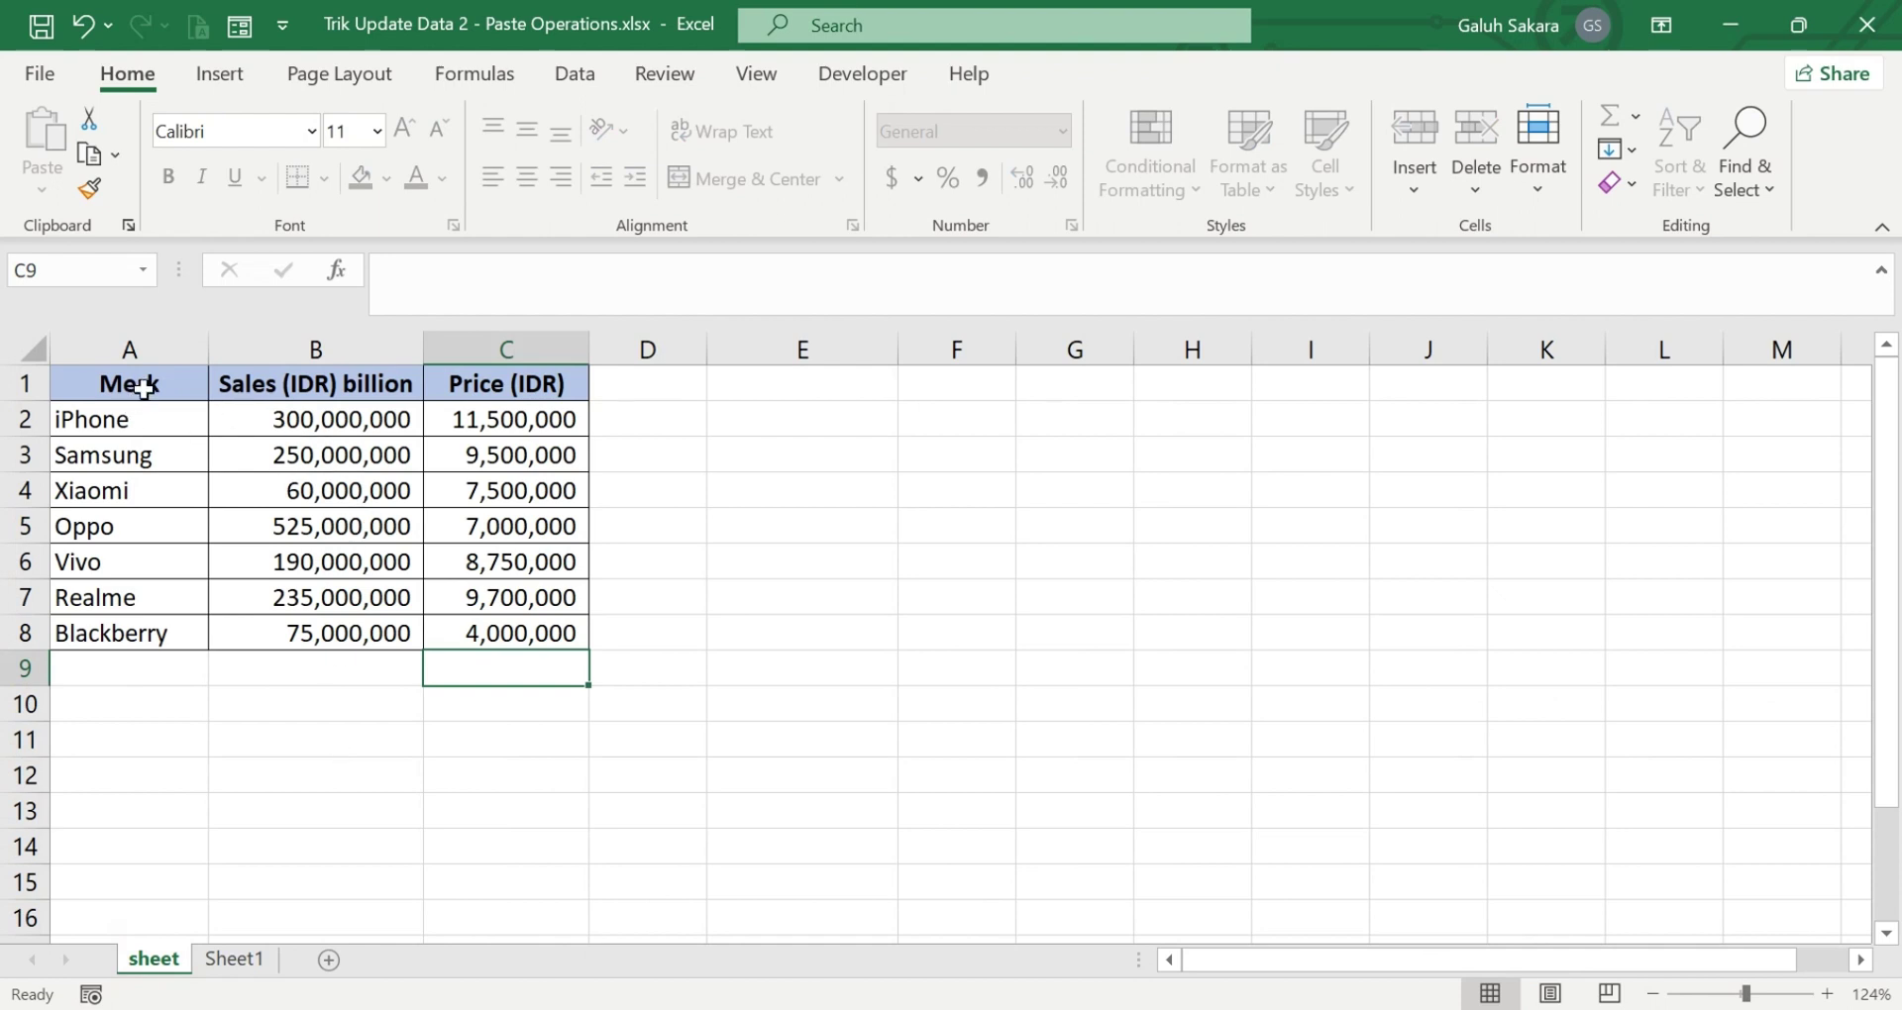
# - Copy the sales table and clear the ABCDEF entry from B2 on Sheet1
pyautogui.moveTo(143, 389); pyautogui.dragTo(474, 626)
pyautogui.hotkey('ctrl', 'c')
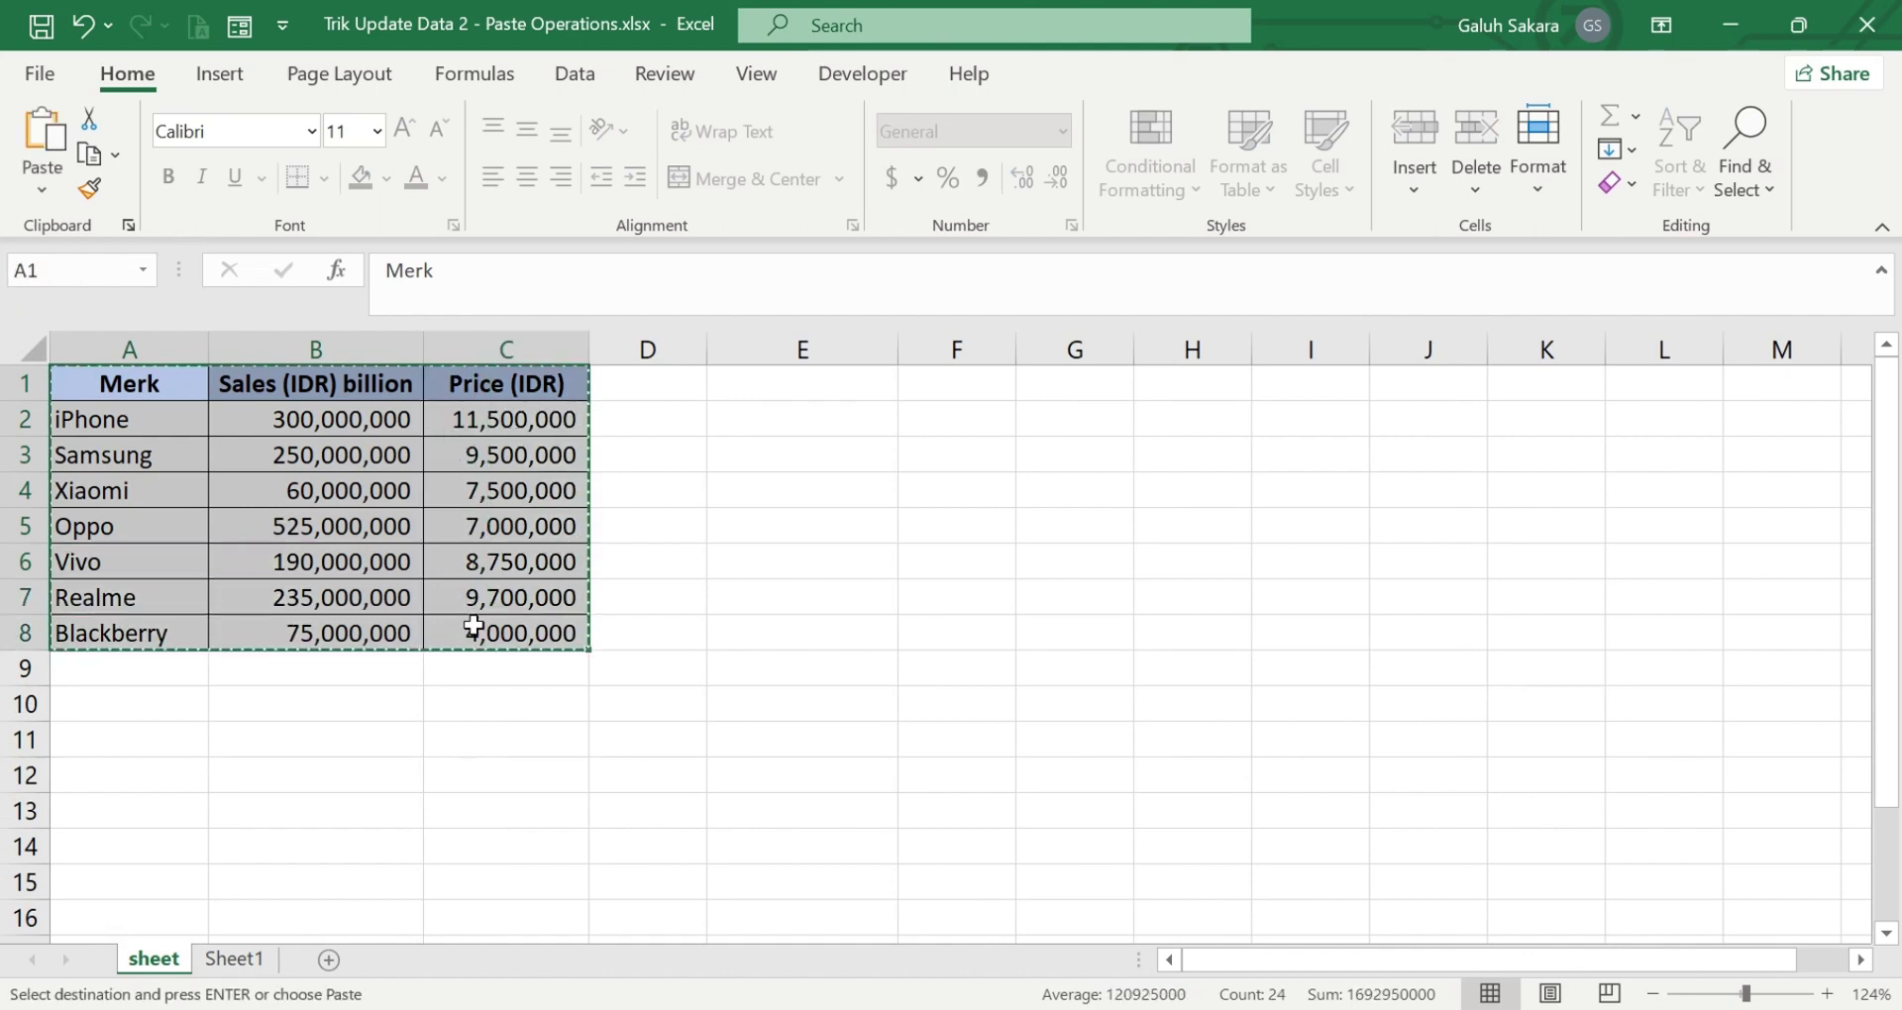
pyautogui.click(238, 959)
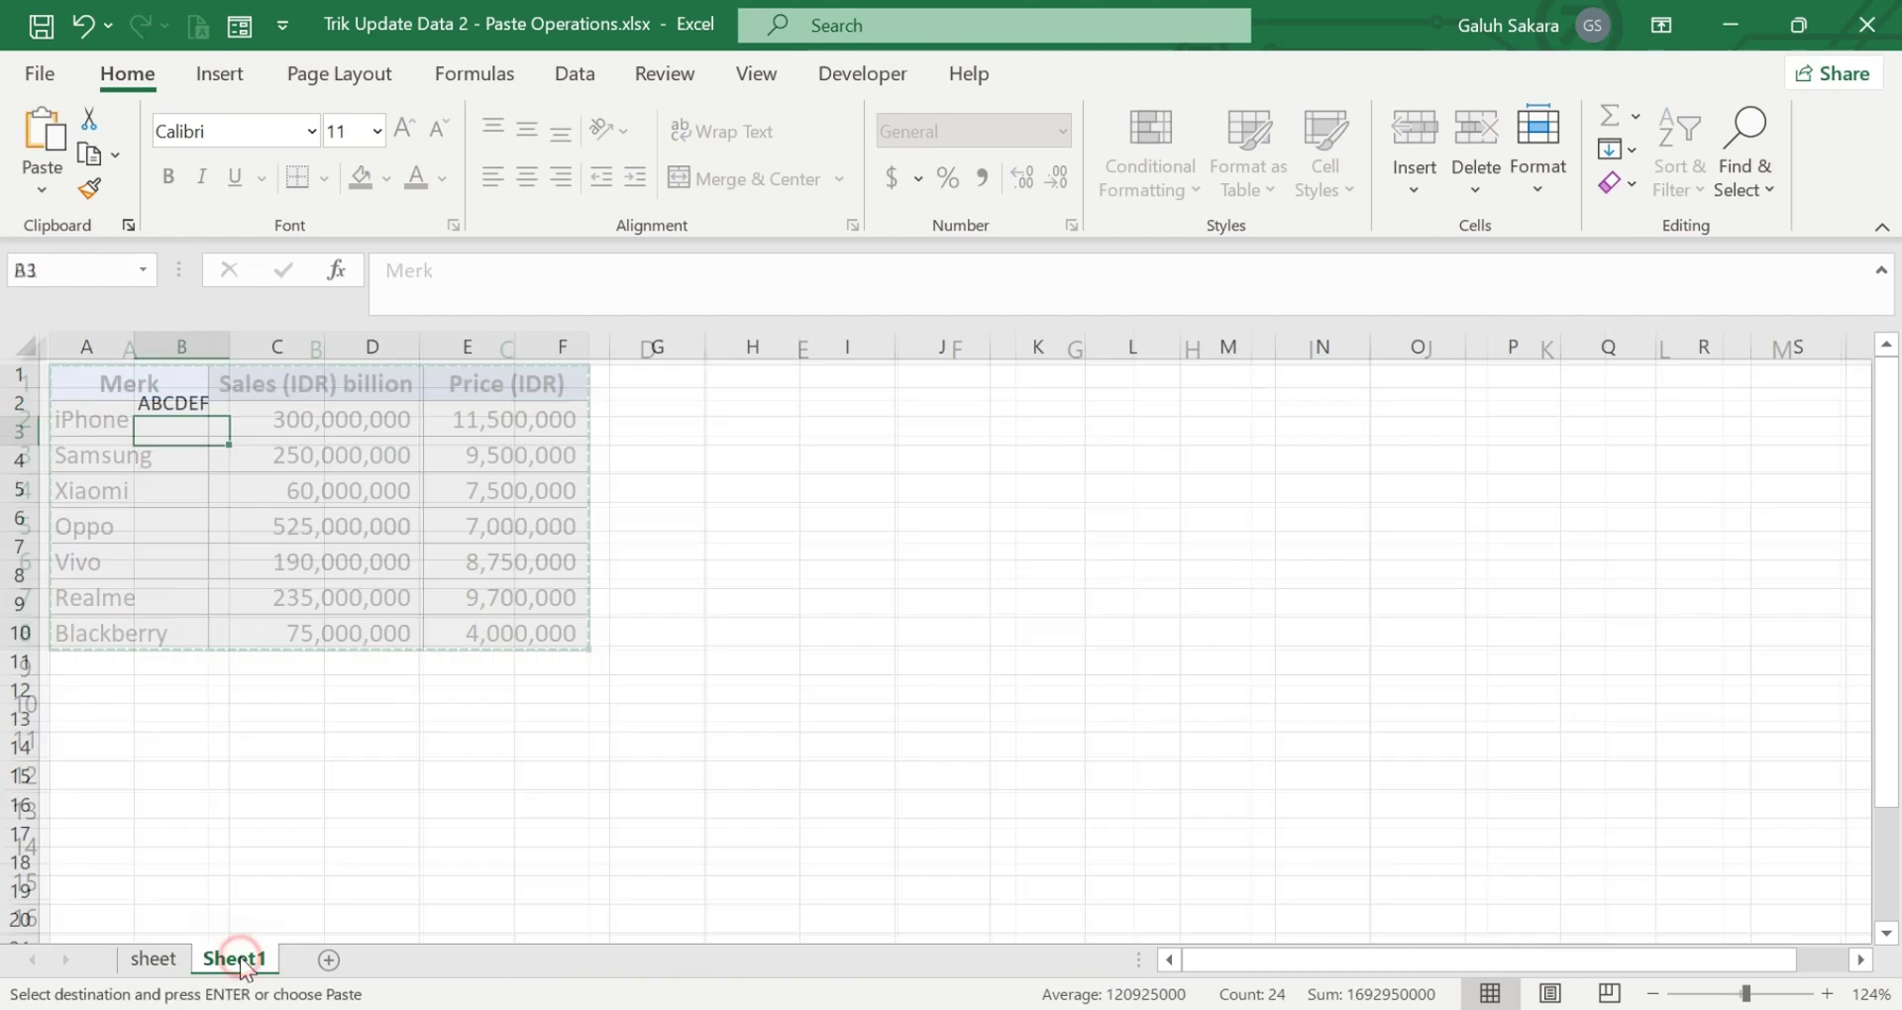
pyautogui.click(199, 400)
pyautogui.press('Escape')
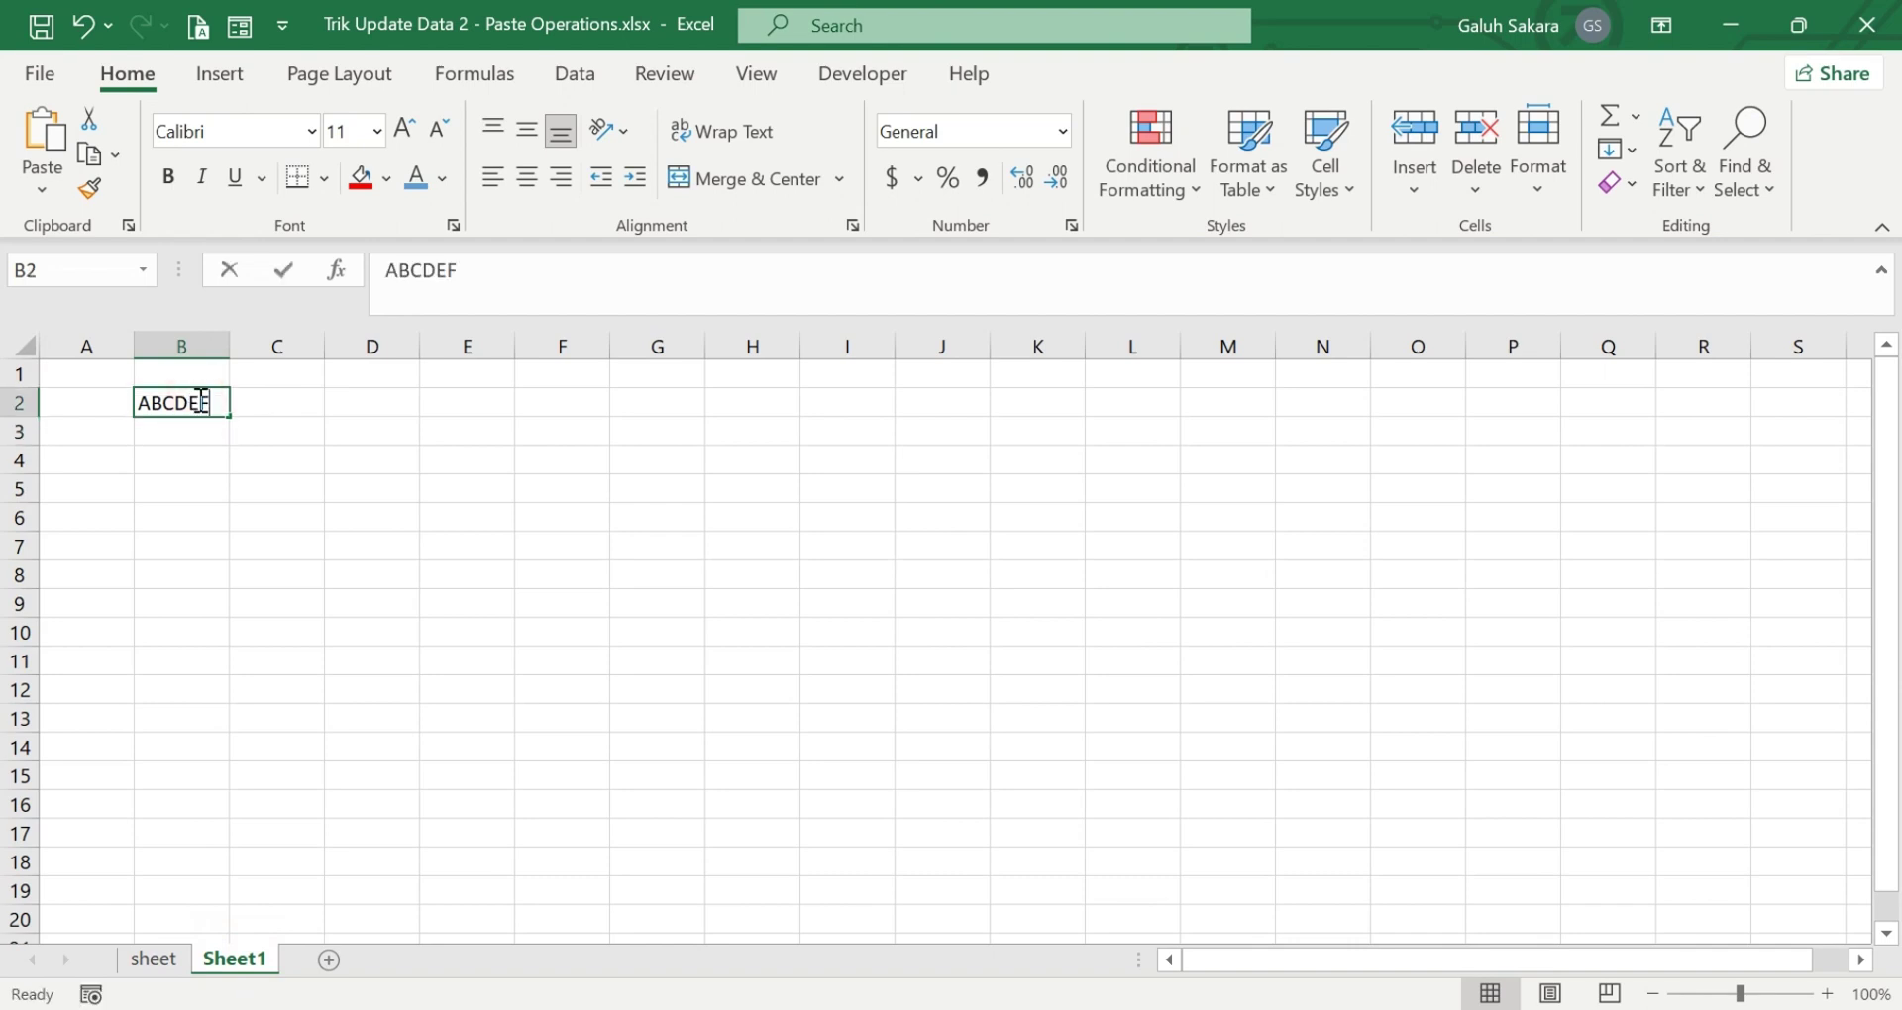
pyautogui.press('BackSpace')
pyautogui.click(364, 463)
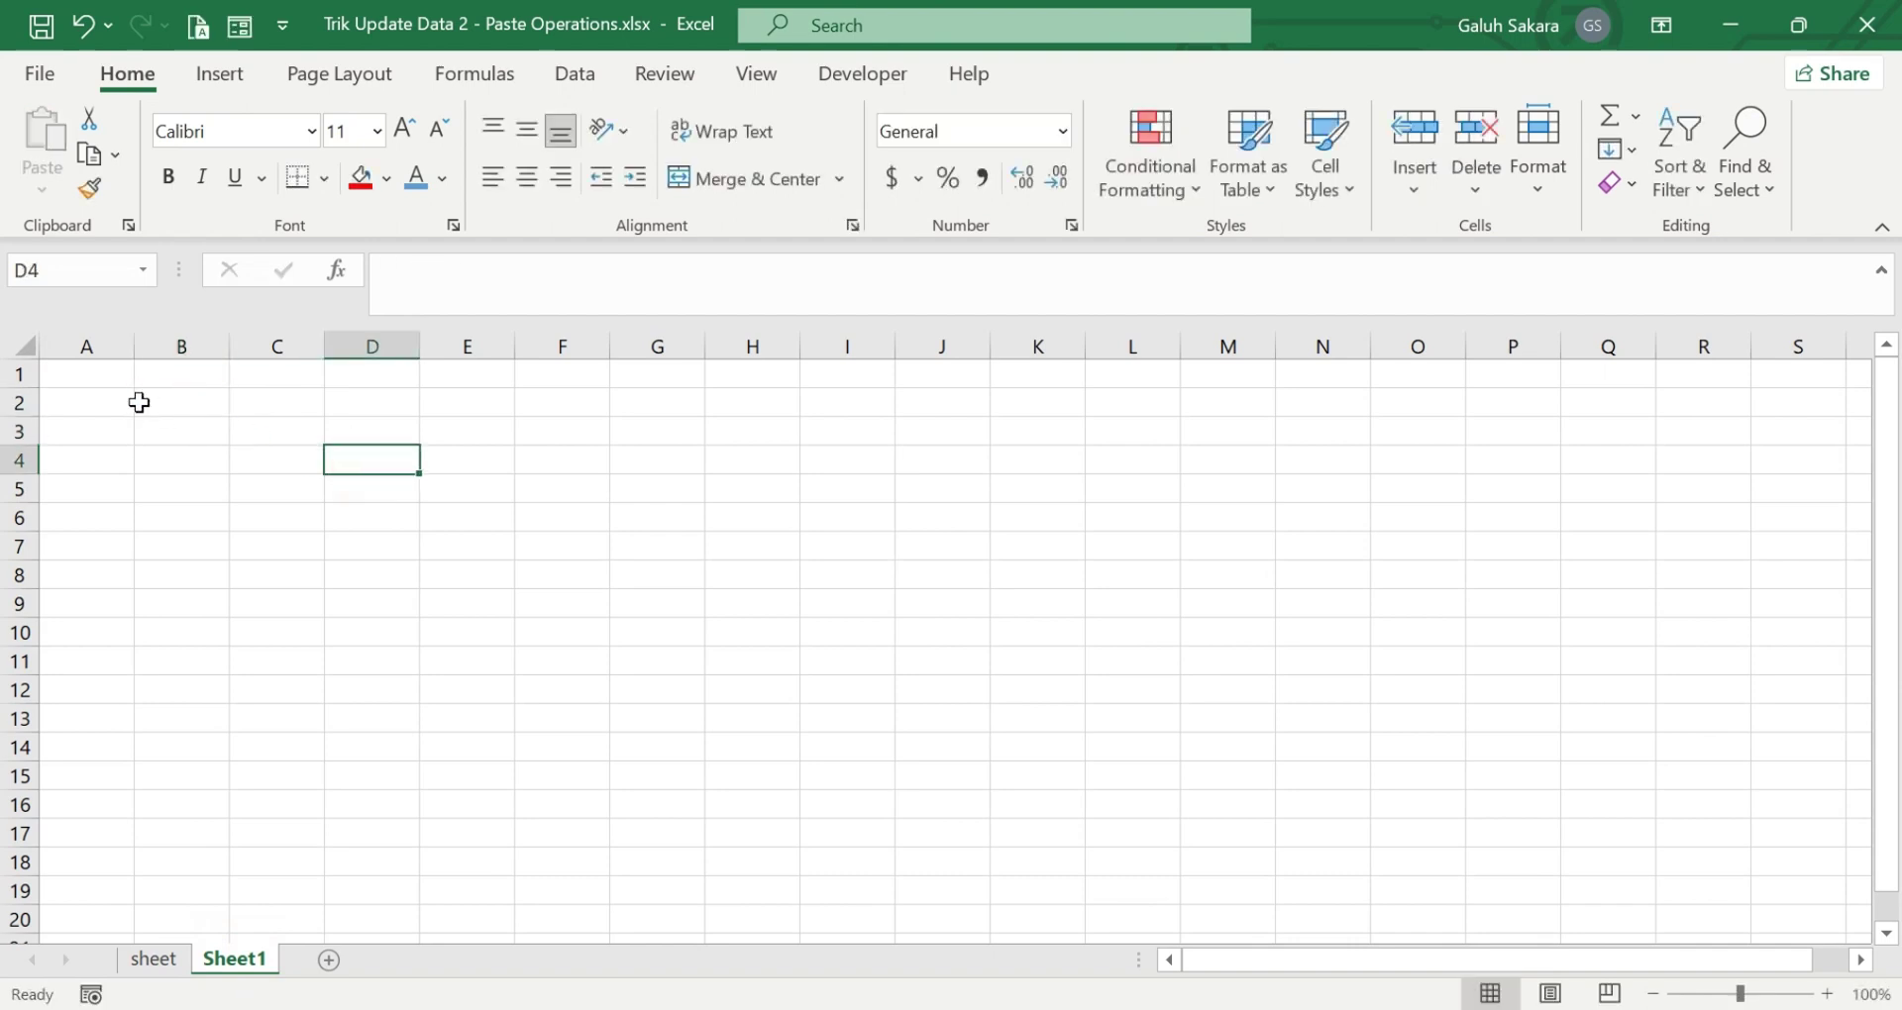
pyautogui.click(76, 377)
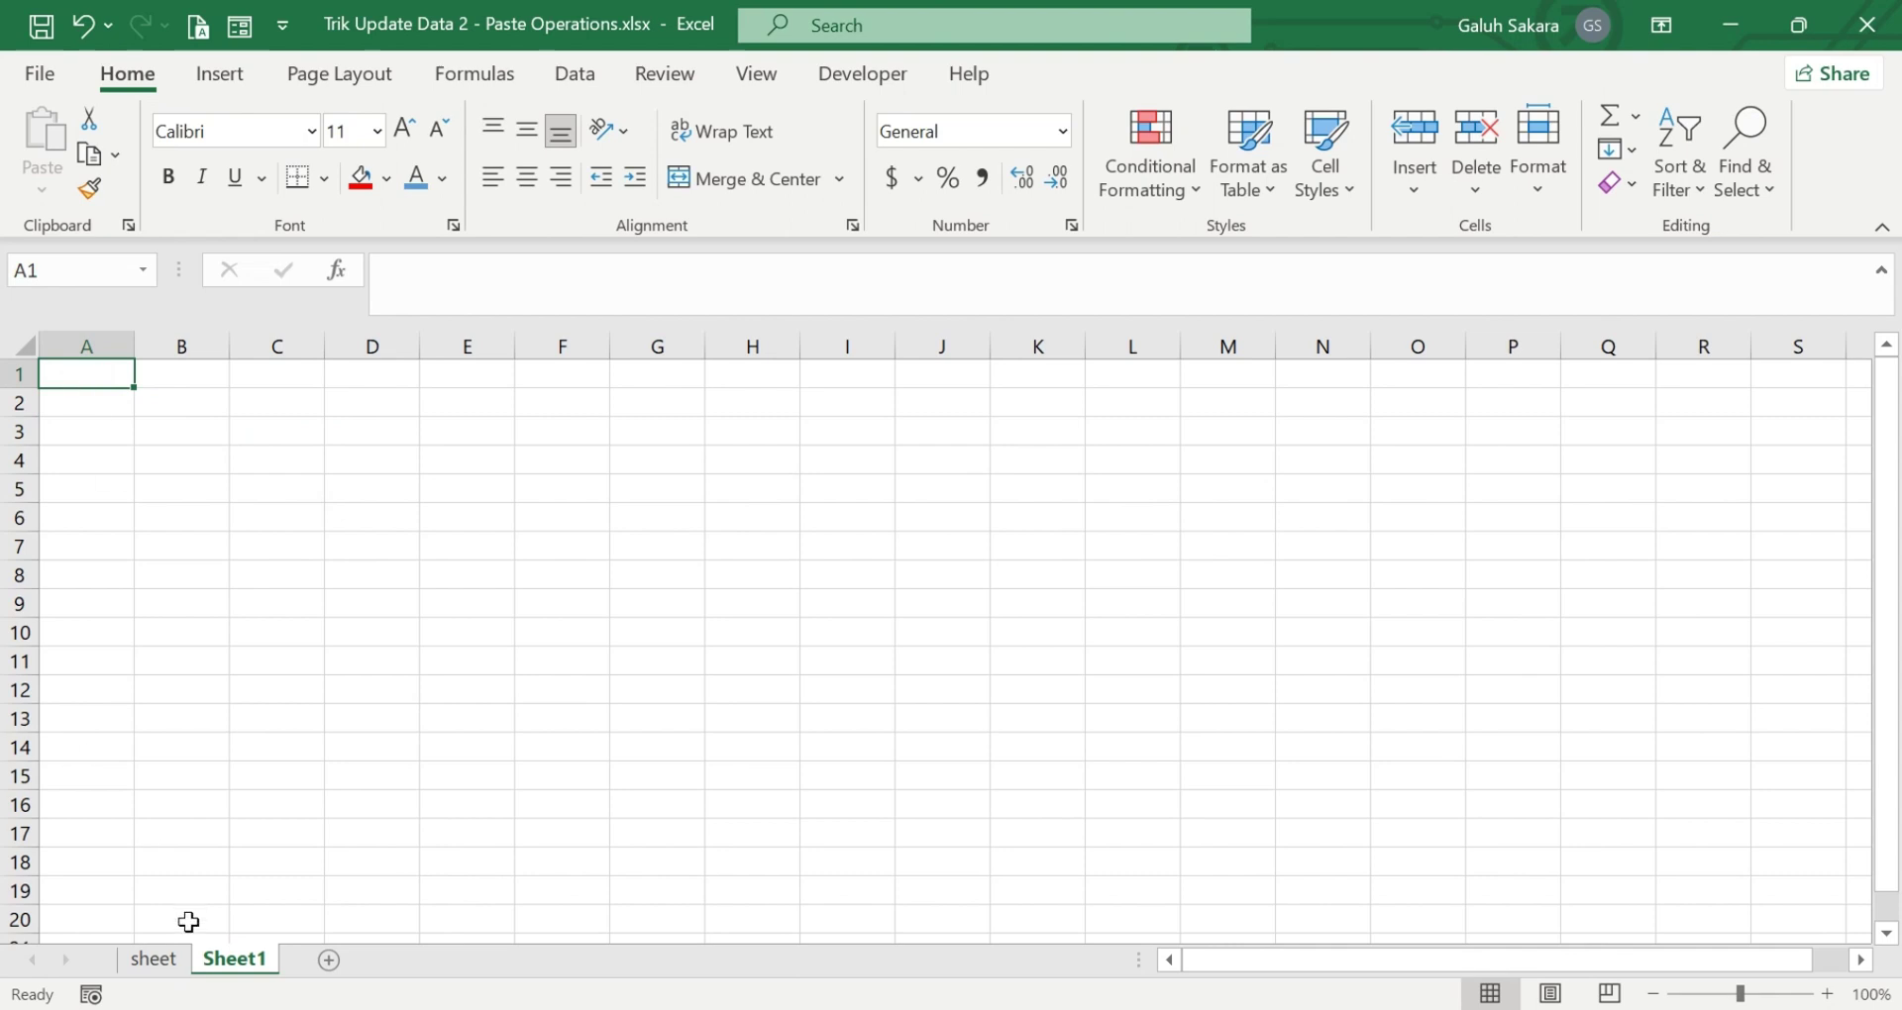
# - Paste the sales table into Sheet1 at A1 and autofit columns B and C
pyautogui.click(184, 959)
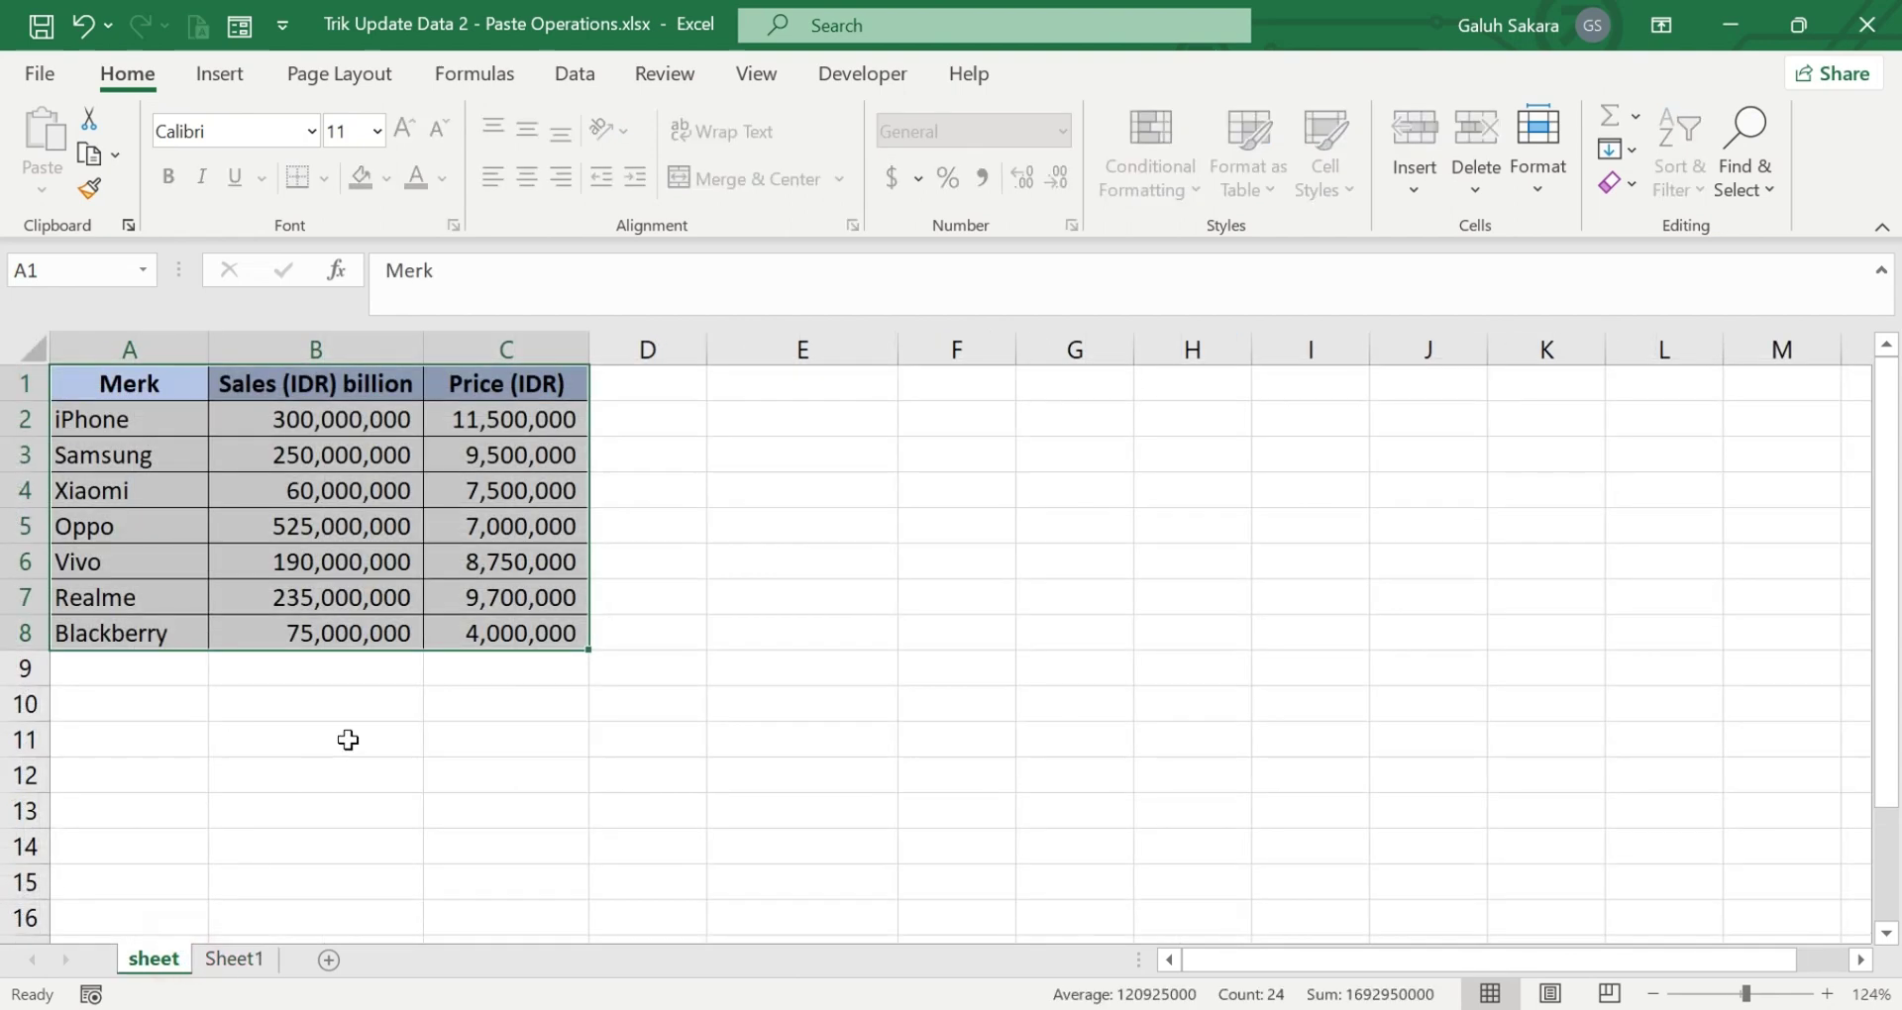
pyautogui.hotkey('ctrl', 'c')
pyautogui.click(259, 965)
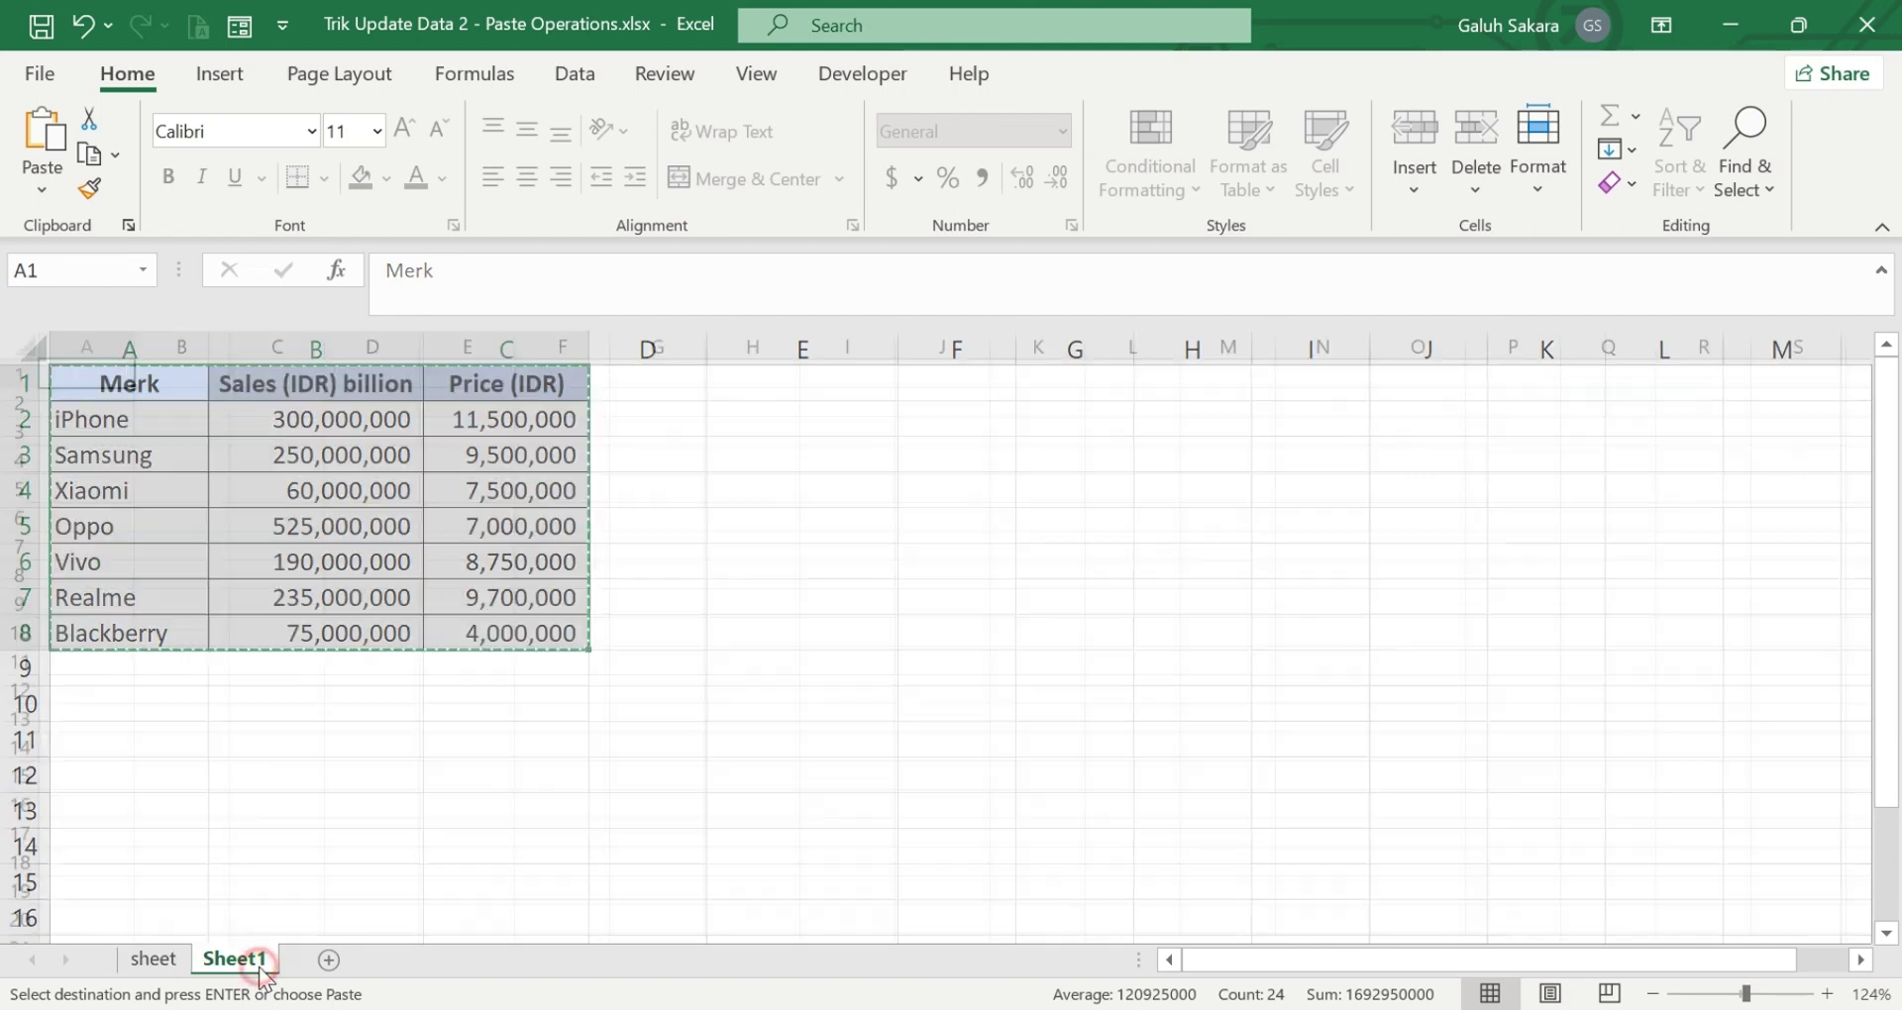
pyautogui.hotkey('ctrl', 'v')
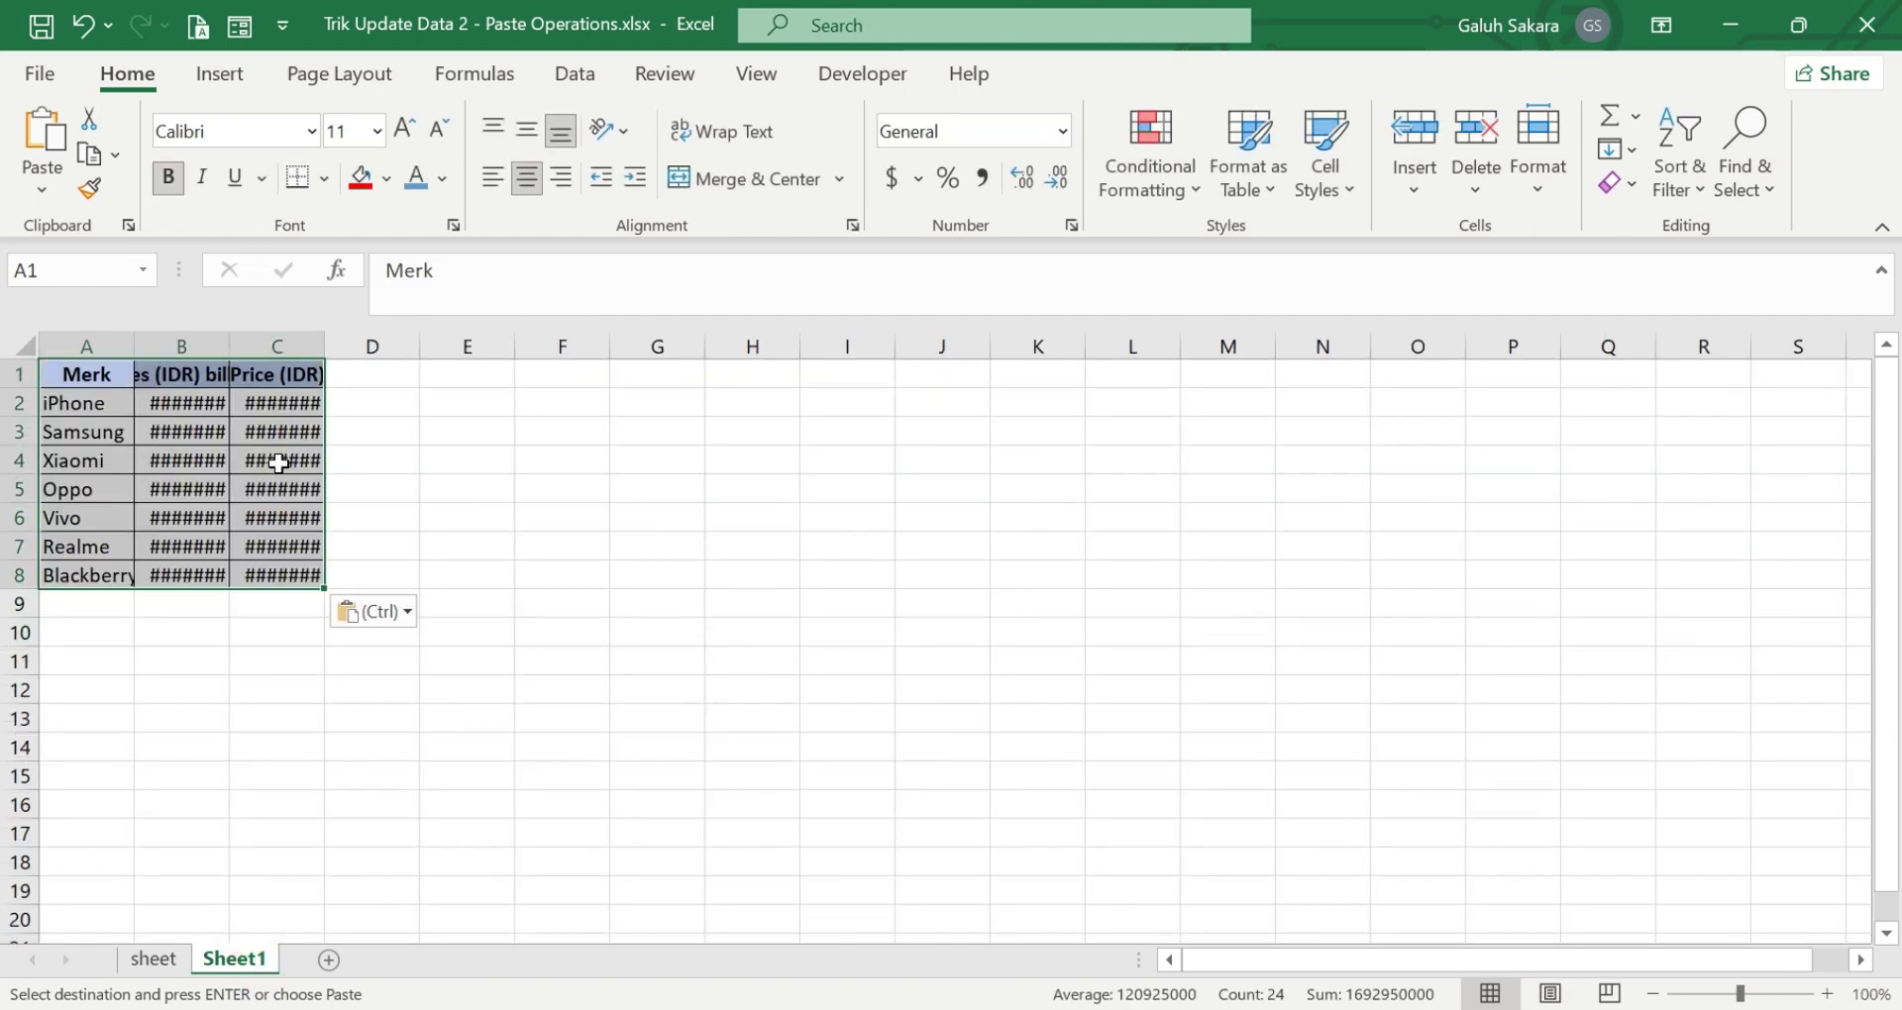
pyautogui.doubleClick(229, 345)
pyautogui.doubleClick(396, 341)
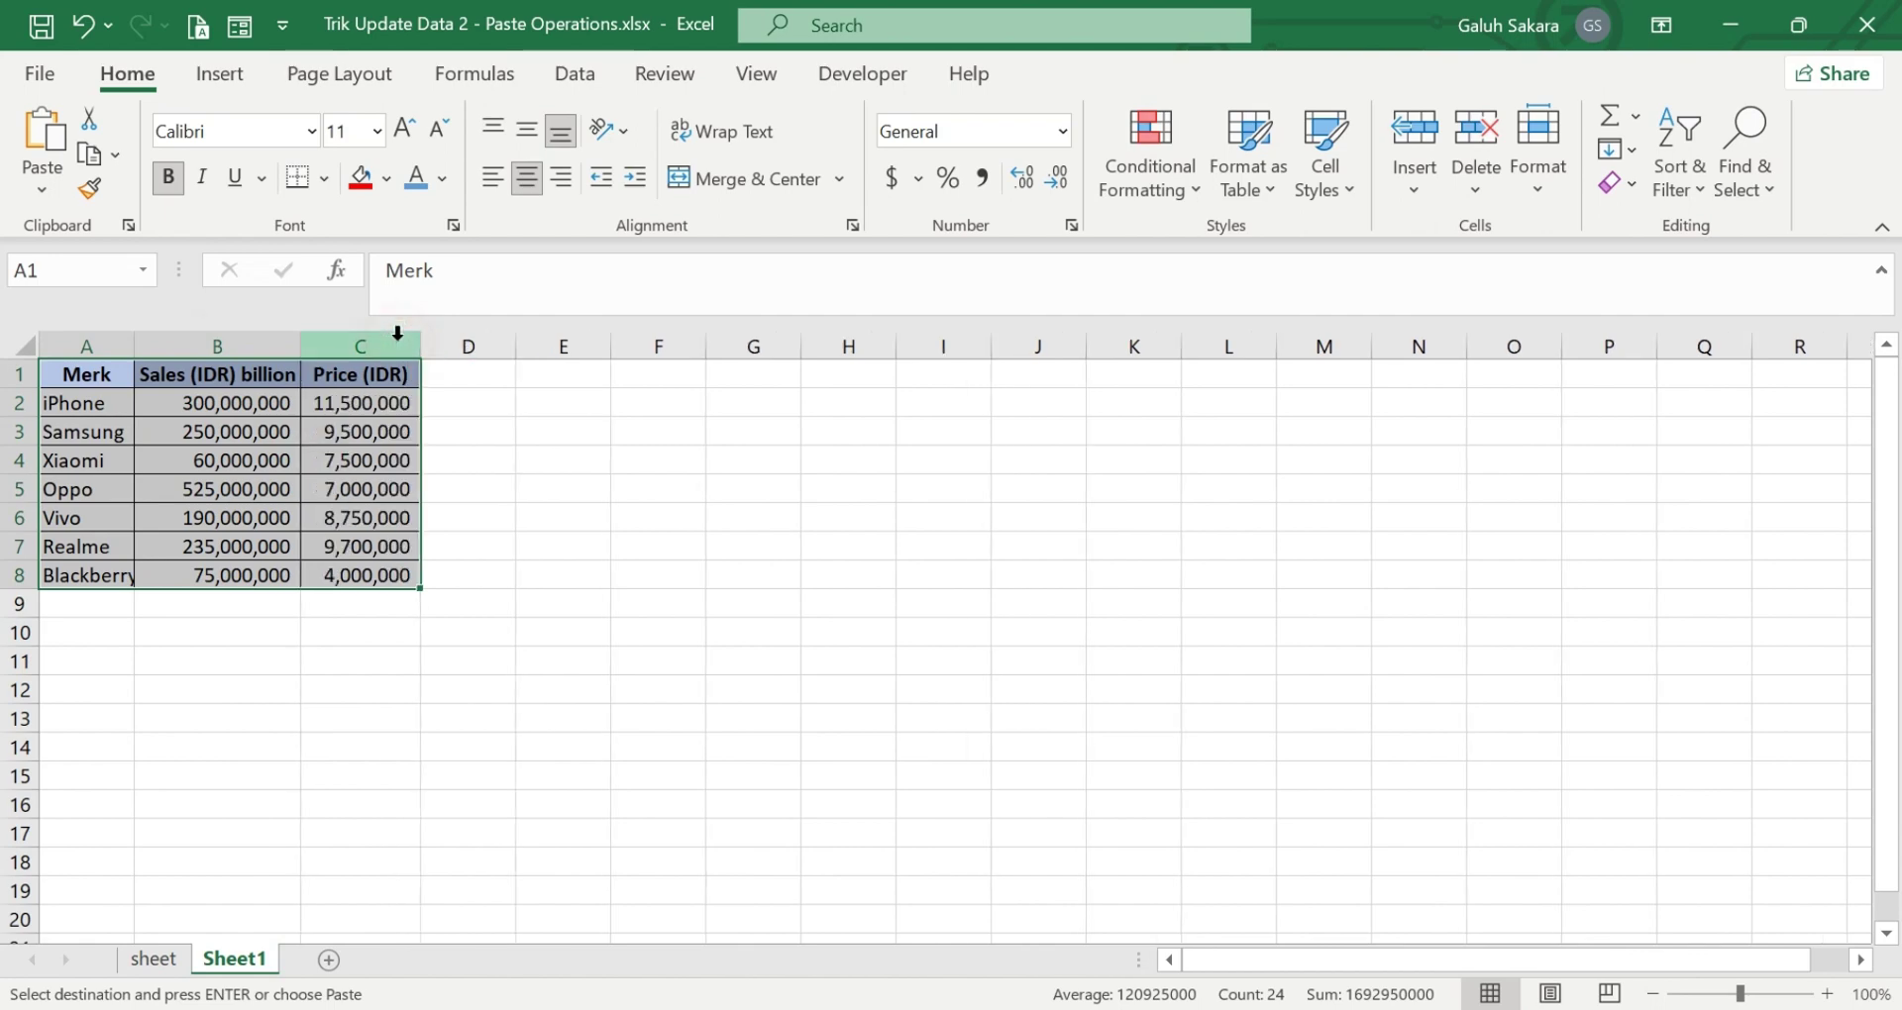
pyautogui.click(497, 500)
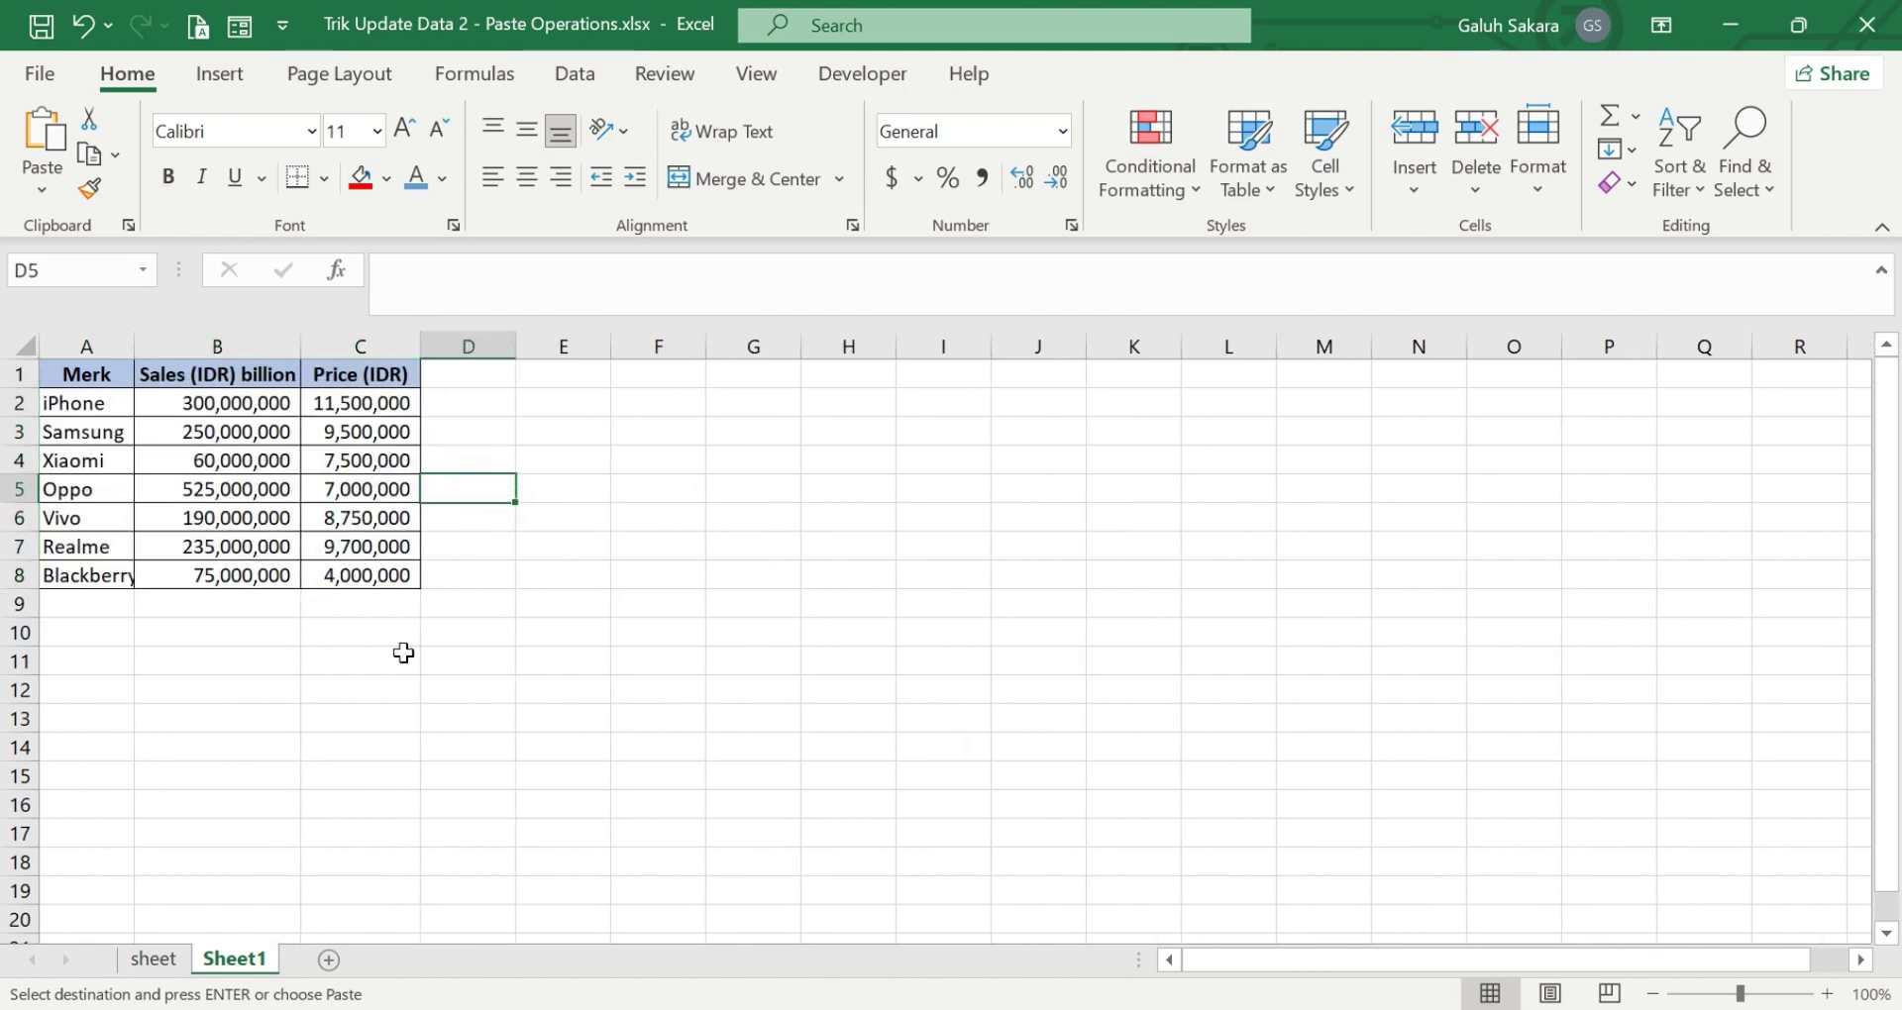
pyautogui.click(143, 960)
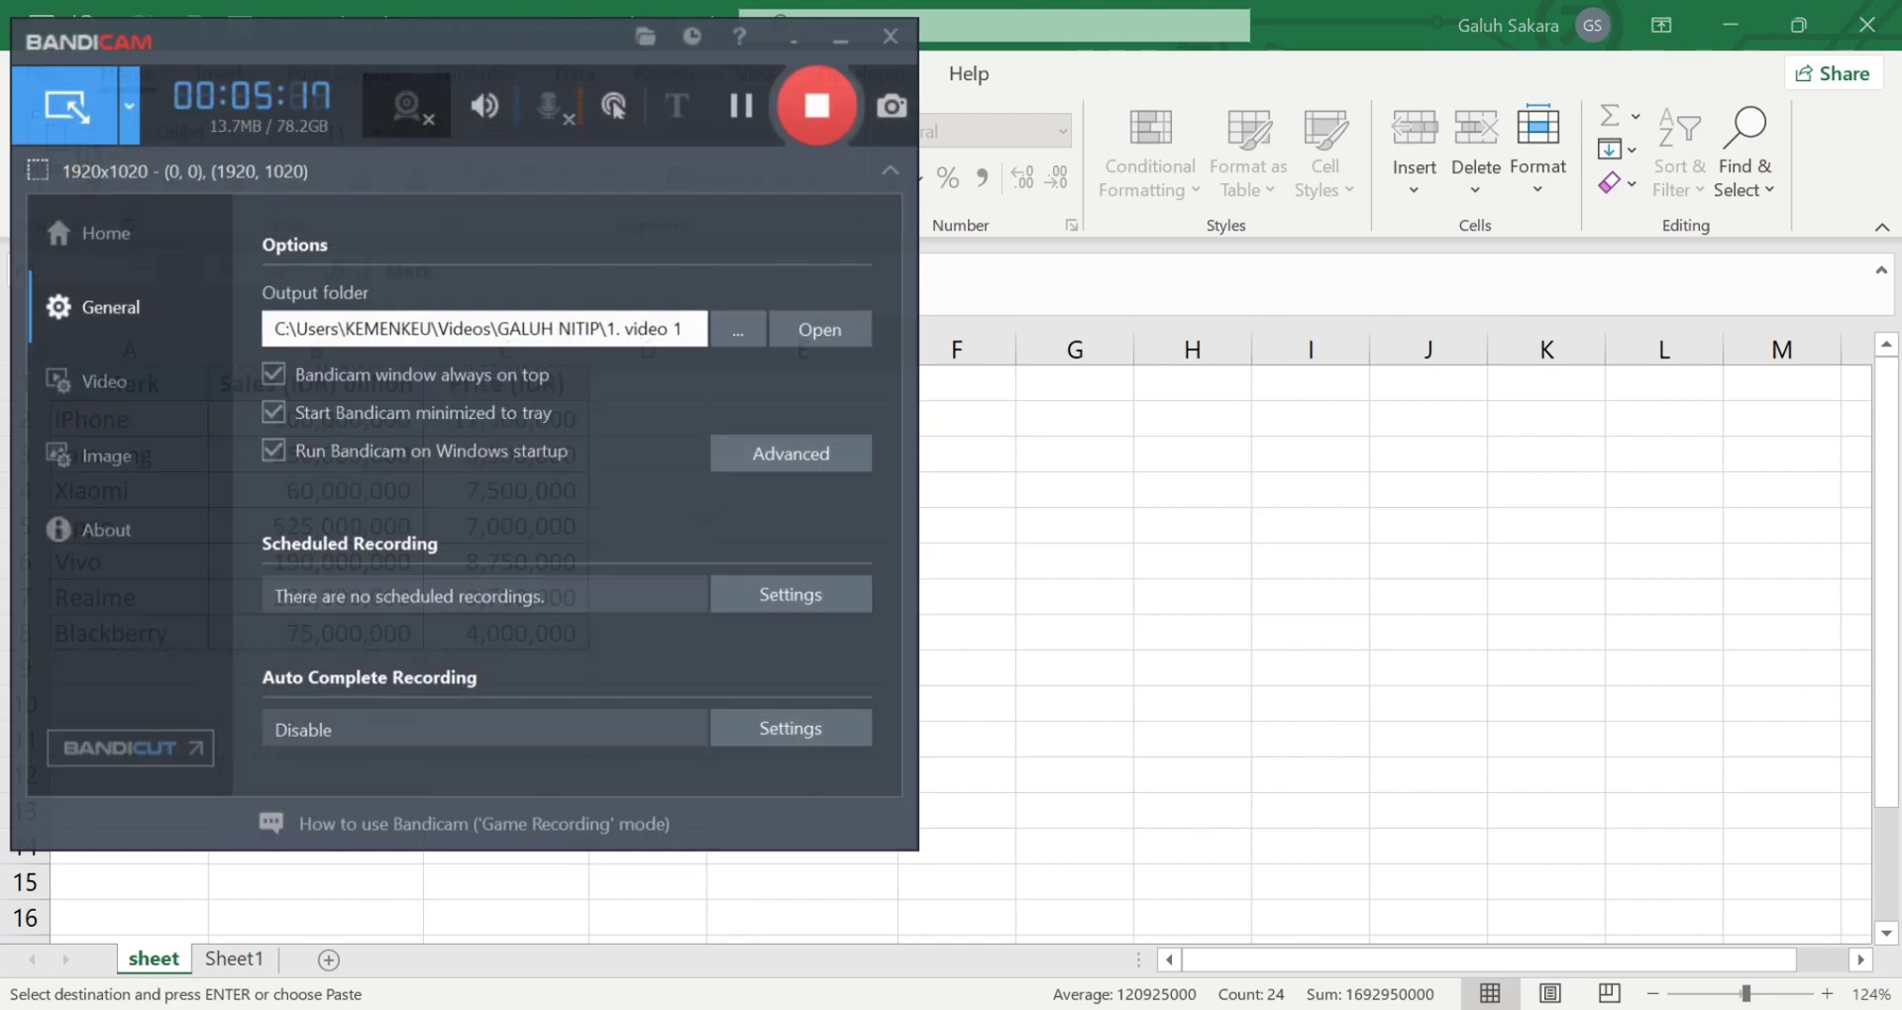
# - Stop the Bandicam screen recording
pyautogui.click(801, 93)
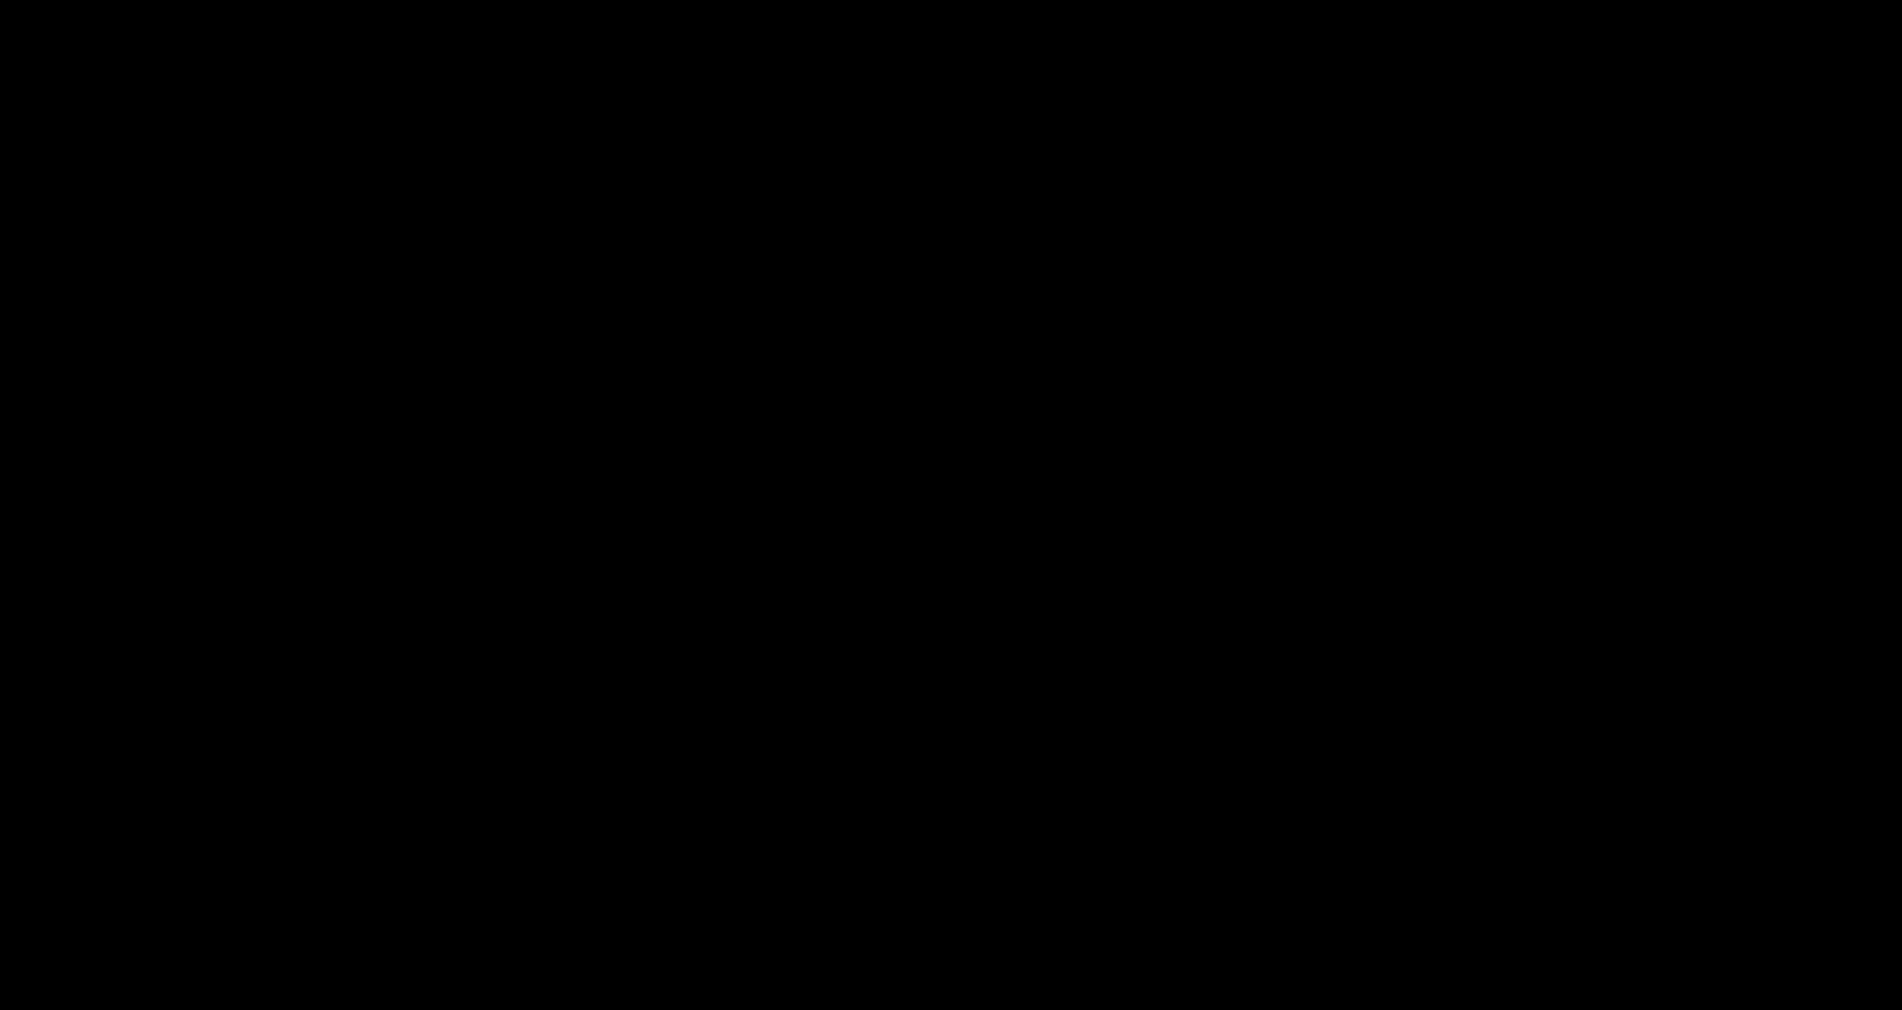